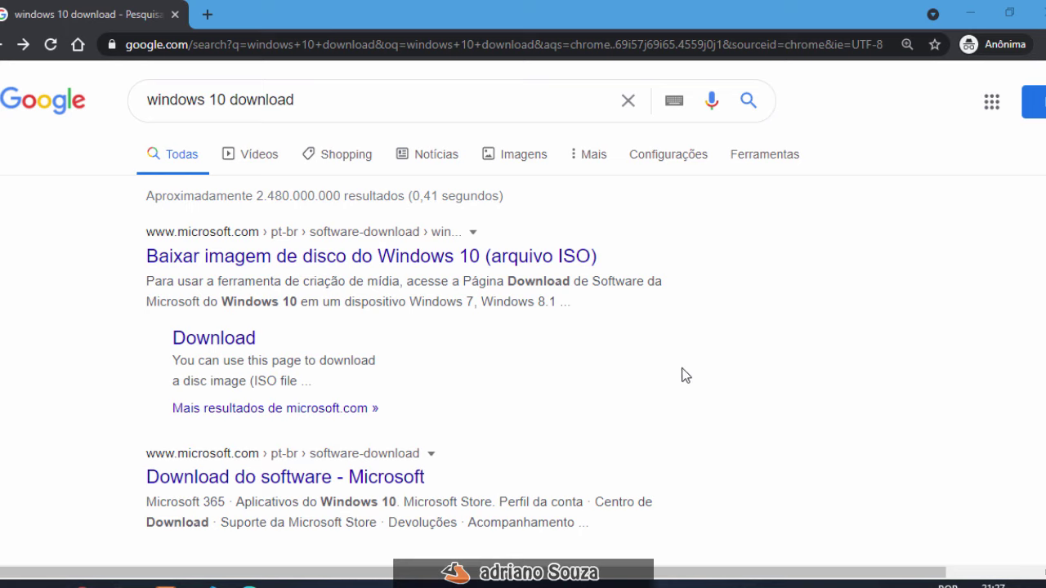
Open Microsoft's "Baixar imagem de disco do Windows 10 (arquivo ISO)" search result and review the page's update and installation tool sections
click(436, 270)
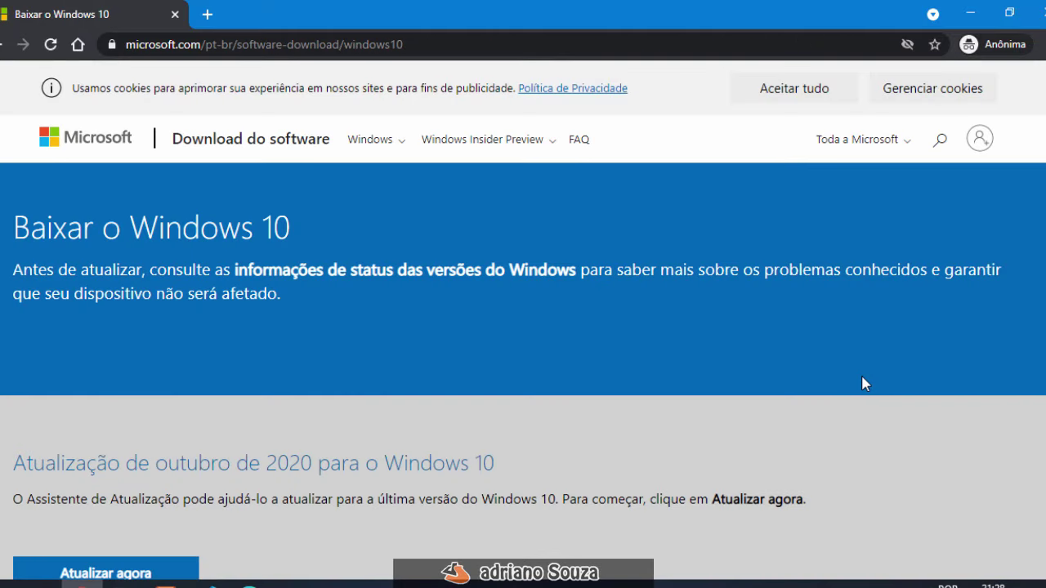
scroll(861, 383, down, 3)
scroll(771, 296, up, 2)
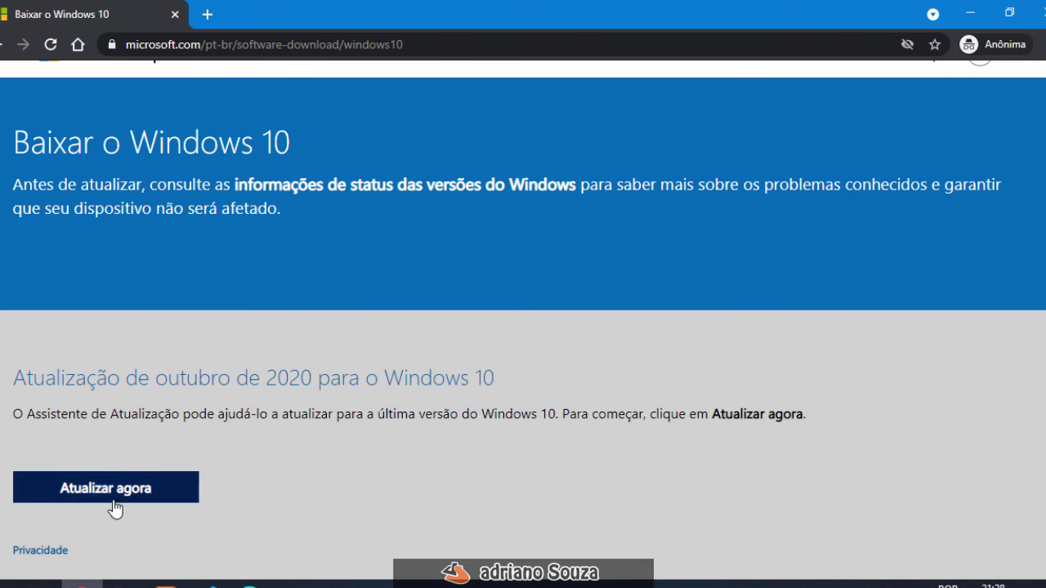
scroll(620, 237, down, 3)
scroll(619, 242, up, 3)
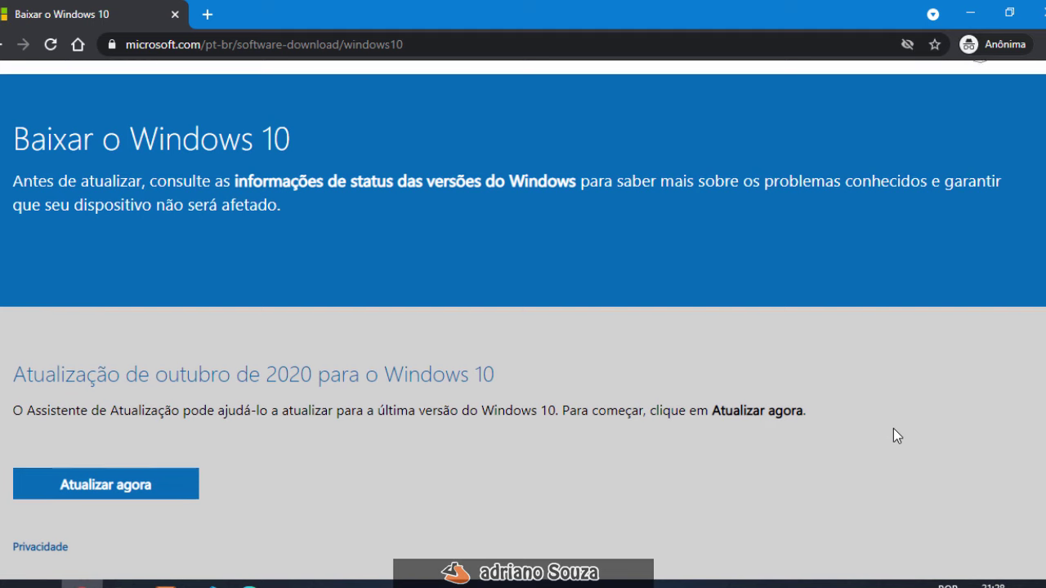
scroll(892, 428, down, 3)
scroll(151, 255, up, 2)
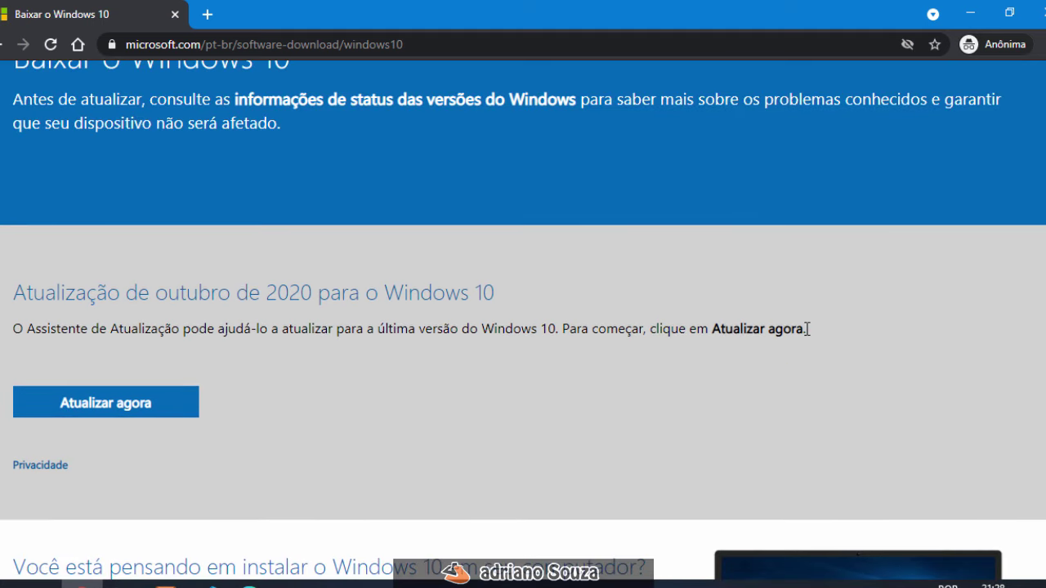
scroll(841, 294, down, 3)
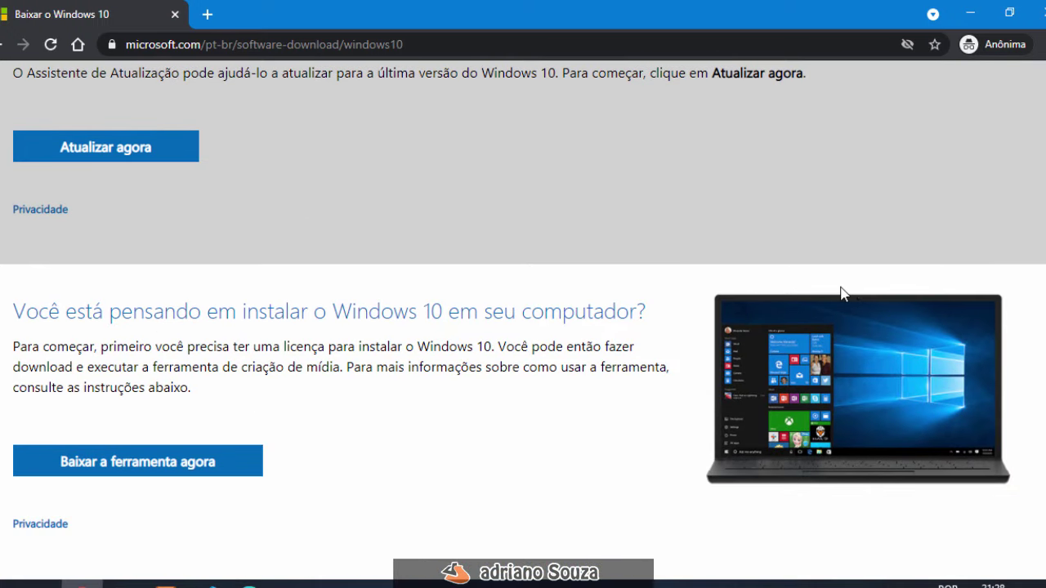
scroll(530, 420, down, 2)
scroll(496, 284, up, 1)
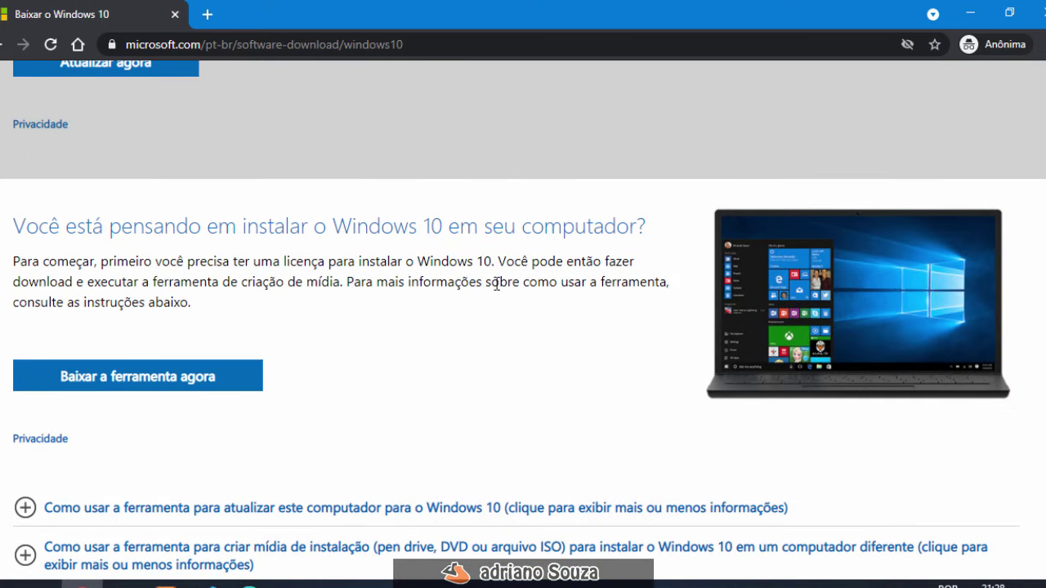
scroll(496, 284, up, 1)
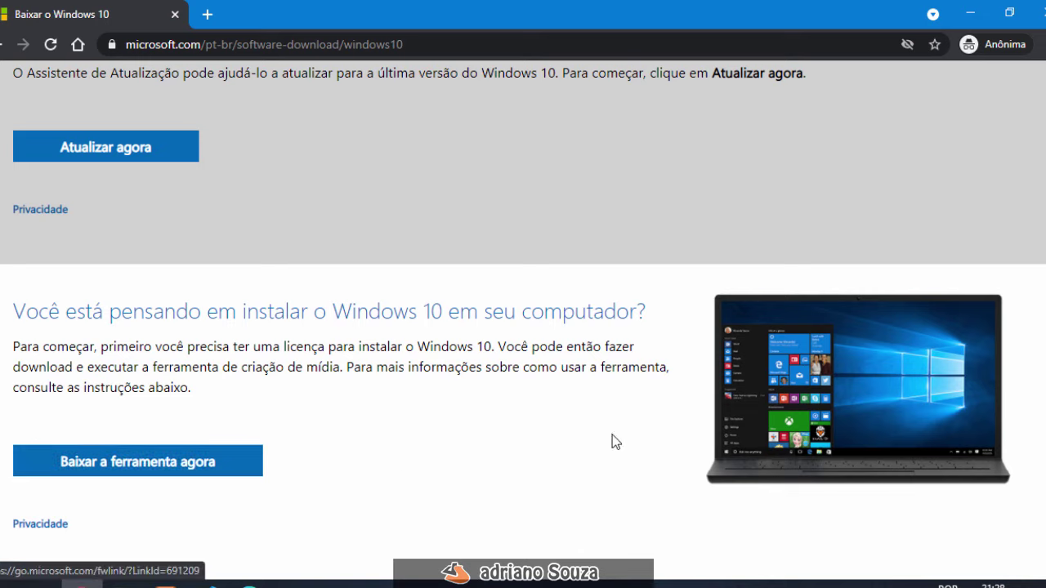
scroll(615, 437, down, 1)
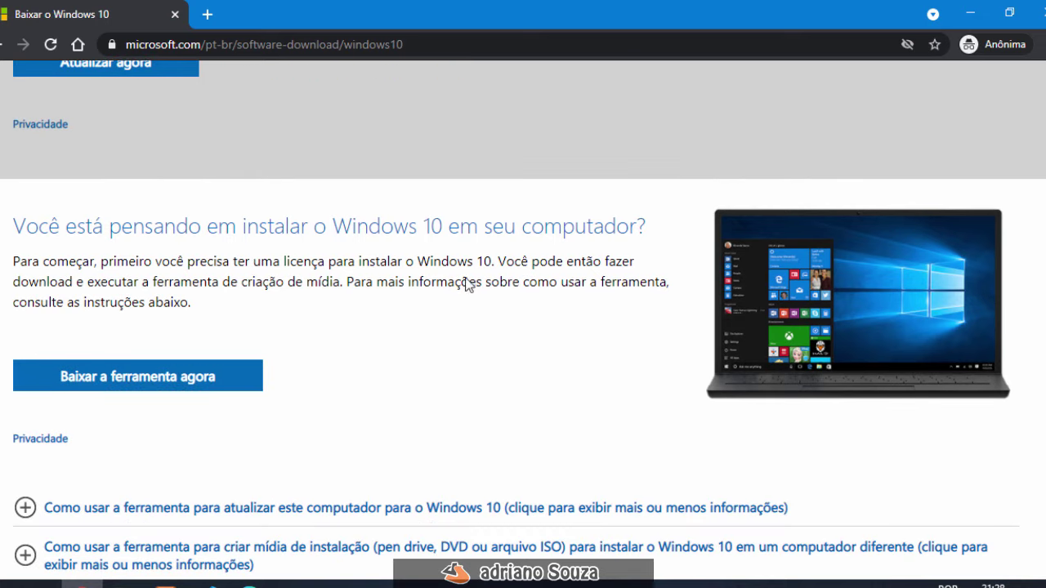
Download the media creation tool as MediaCreationTool20H2 (3) into the Macrium folder, run it and minimize the browser
click(140, 386)
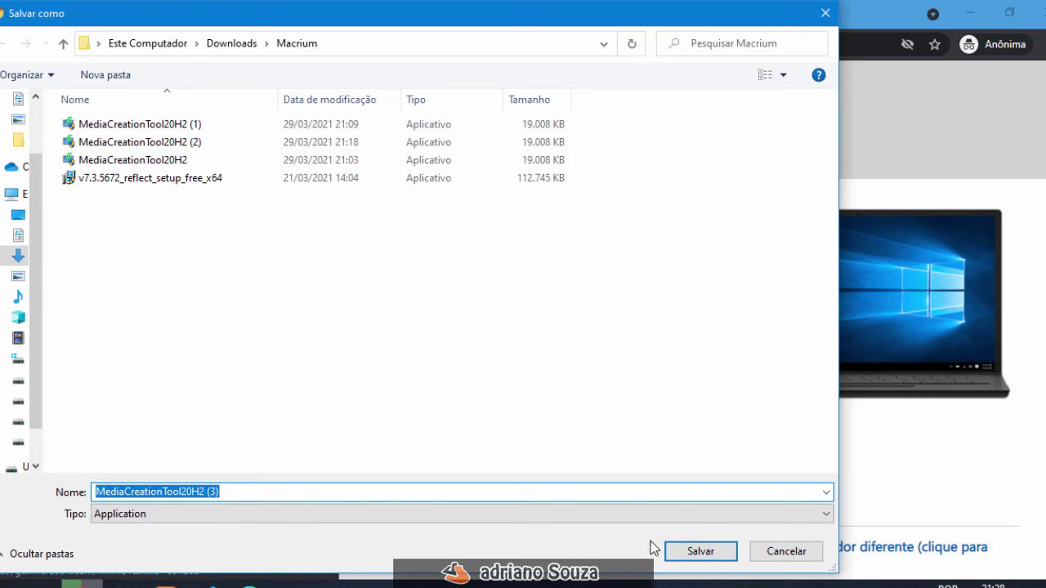
click(678, 551)
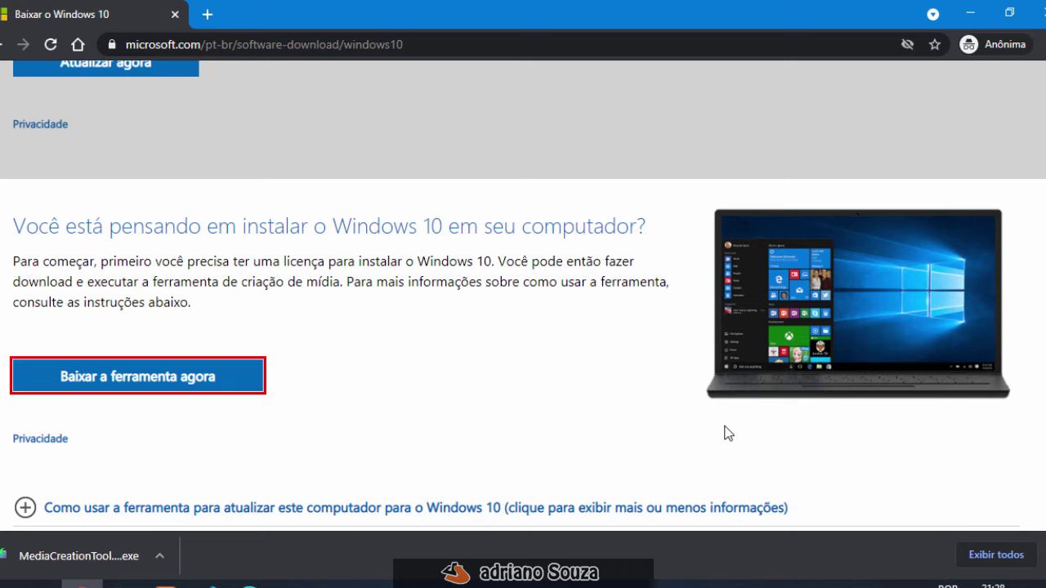
click(66, 557)
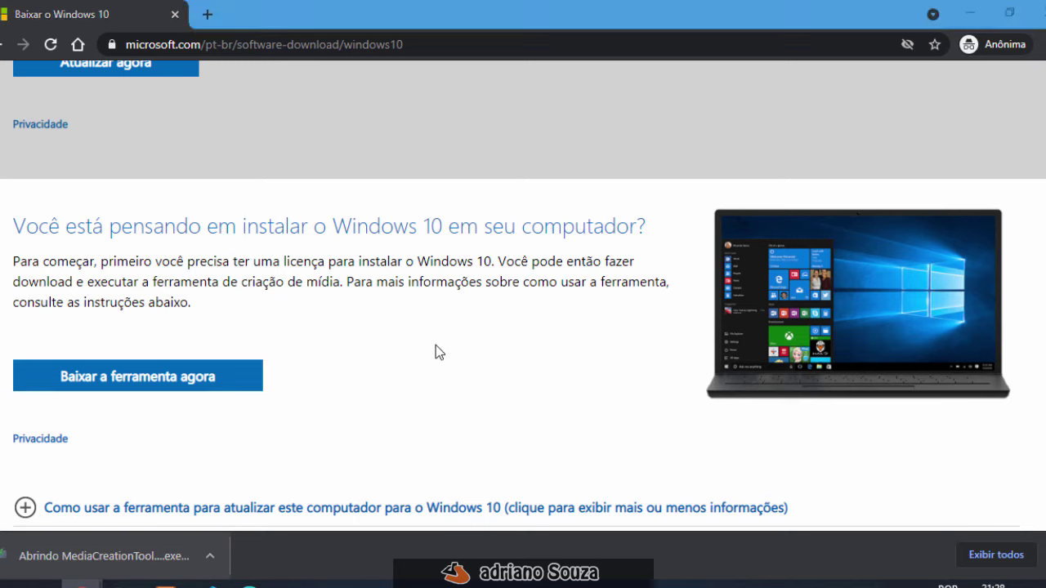
click(976, 14)
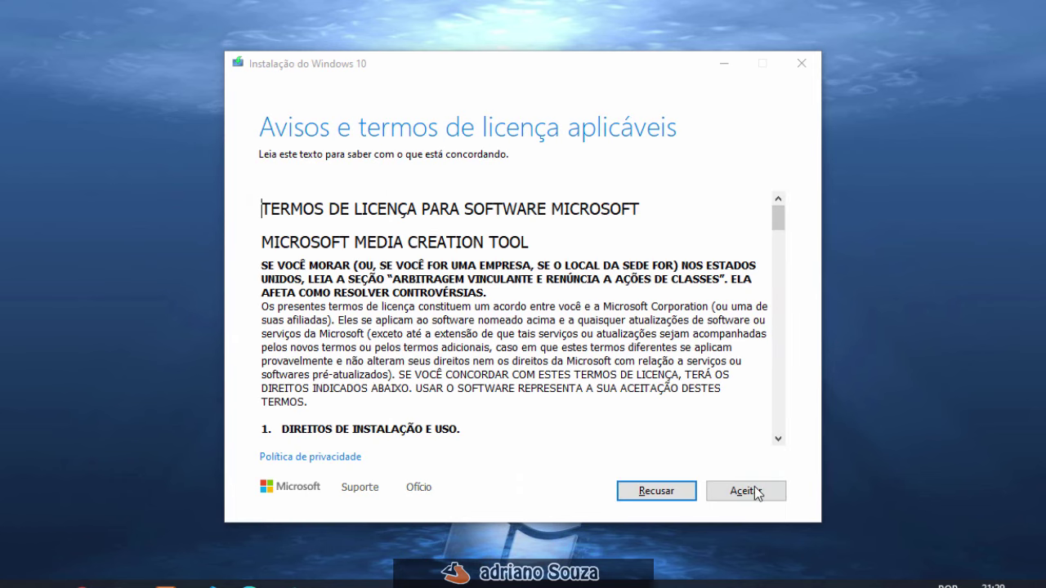
Accept the licence terms and choose to create installation media (pen drive, DVD or ISO file) for another computer
click(743, 491)
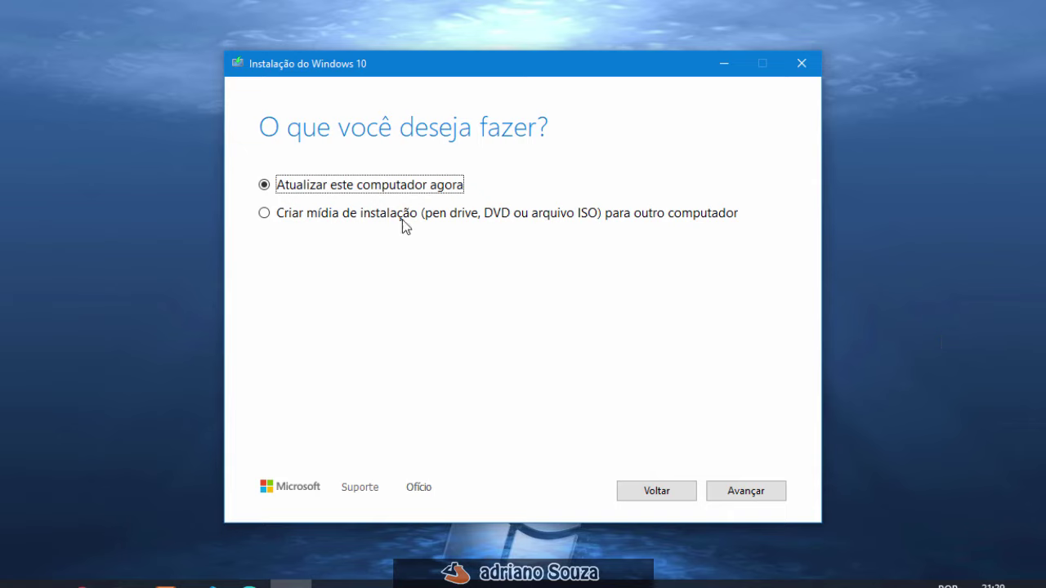
click(263, 214)
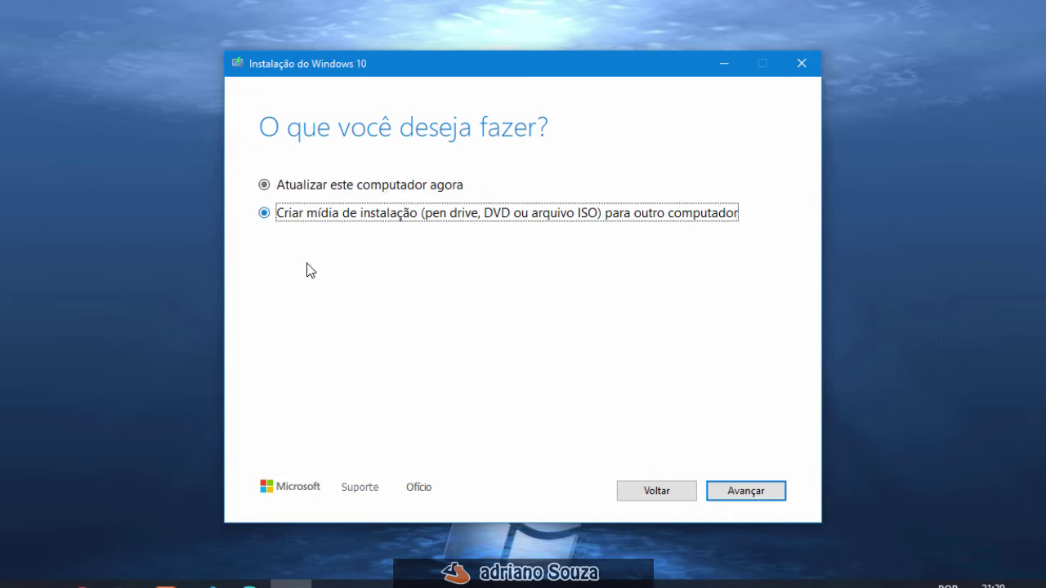
click(730, 494)
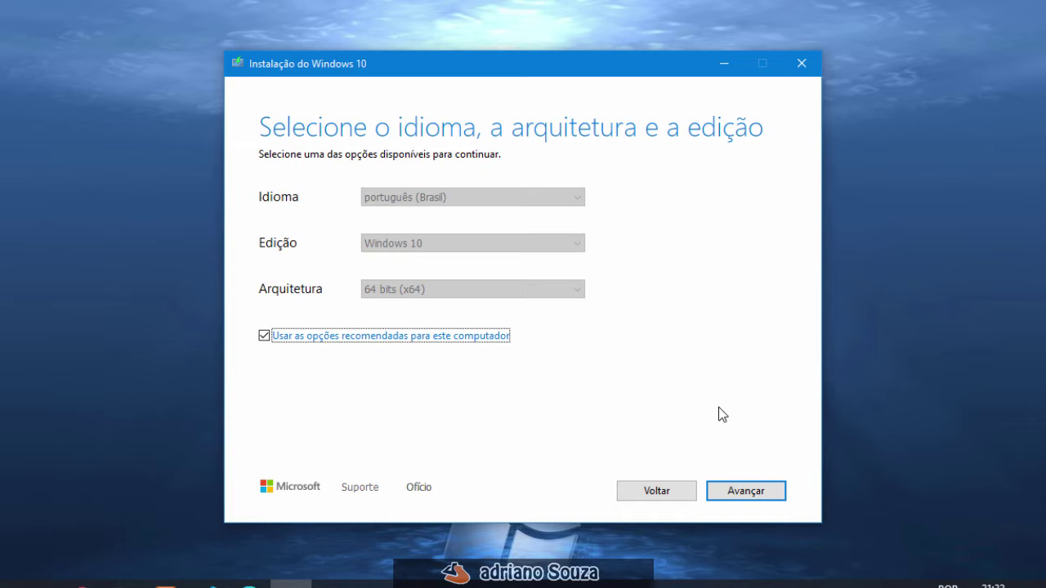
Disable the recommended options and proceed with language português (Brasil), edition Windows 10 and architecture 64 bits (x64)
click(264, 335)
click(413, 291)
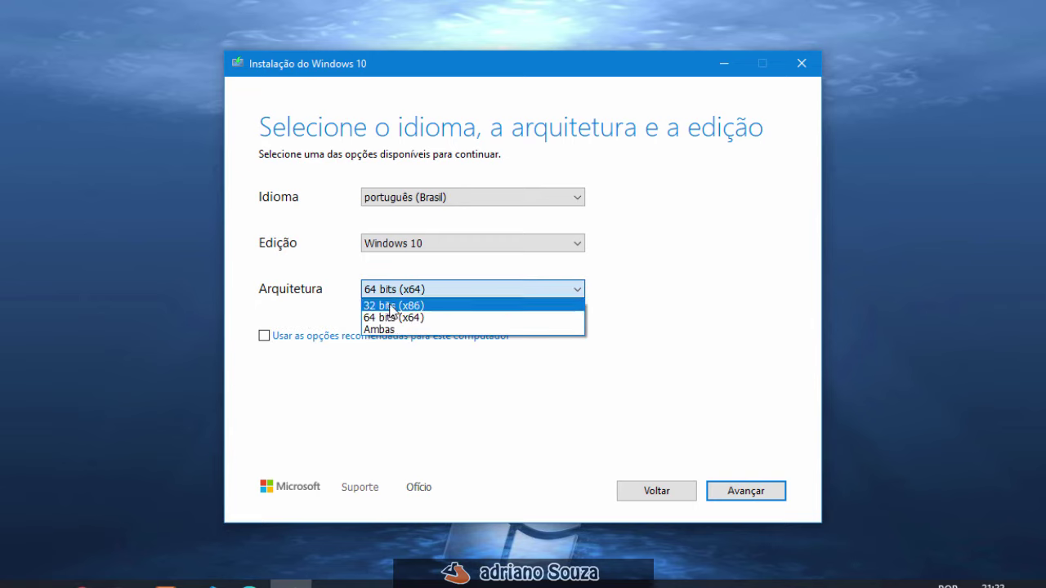
click(394, 319)
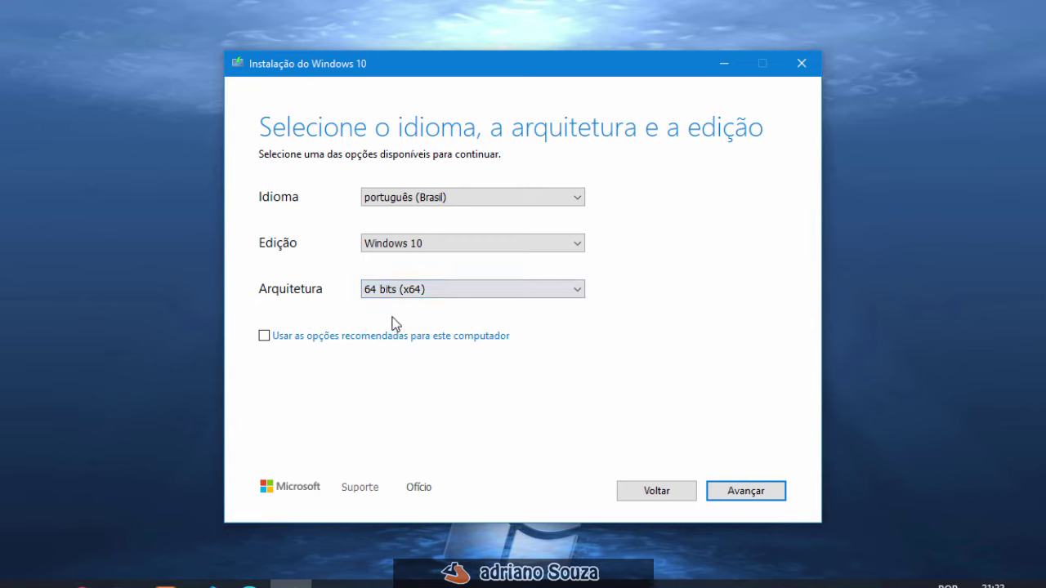
click(576, 198)
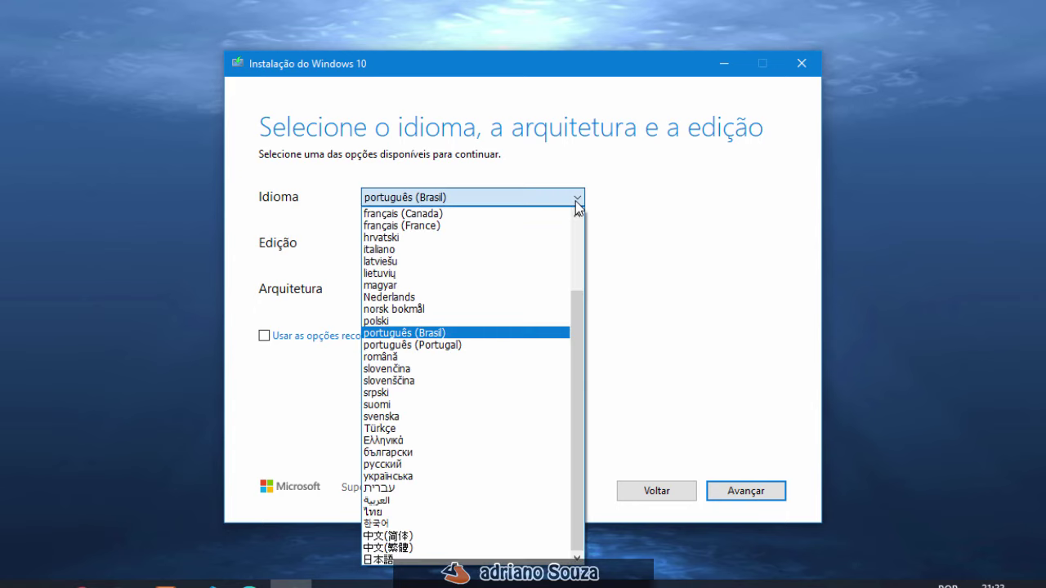
click(611, 187)
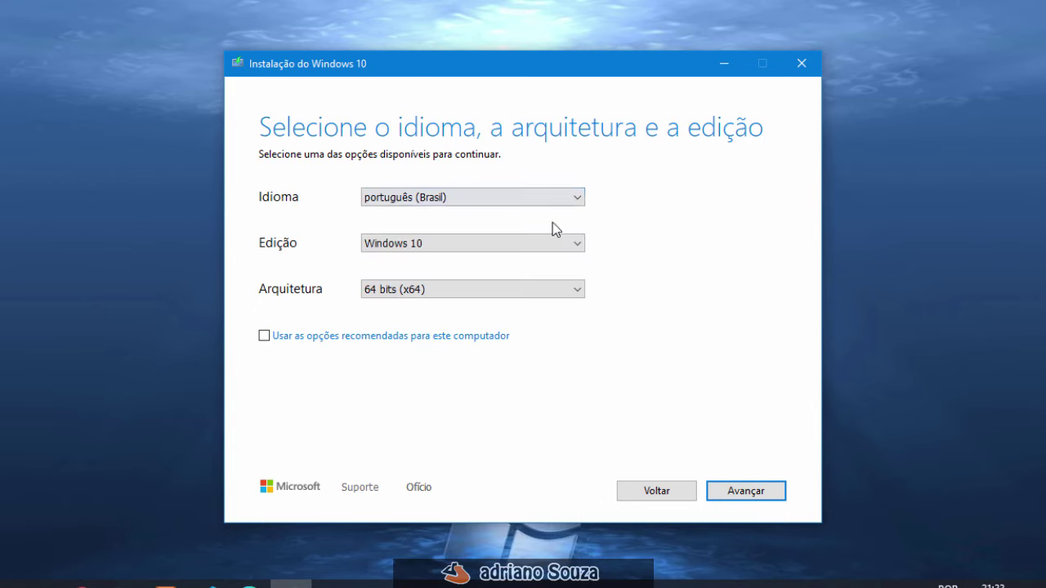
click(579, 245)
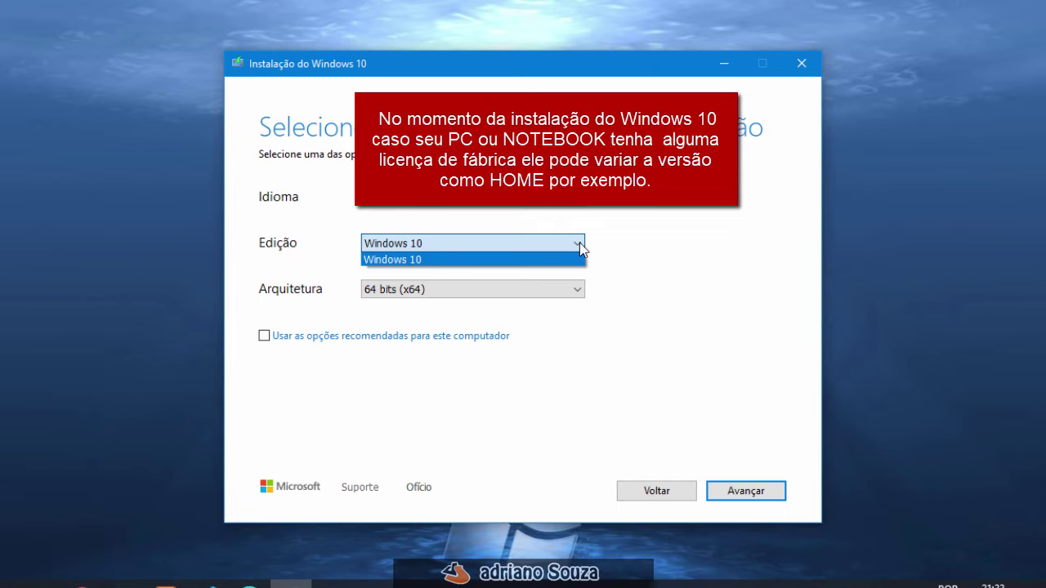
click(725, 226)
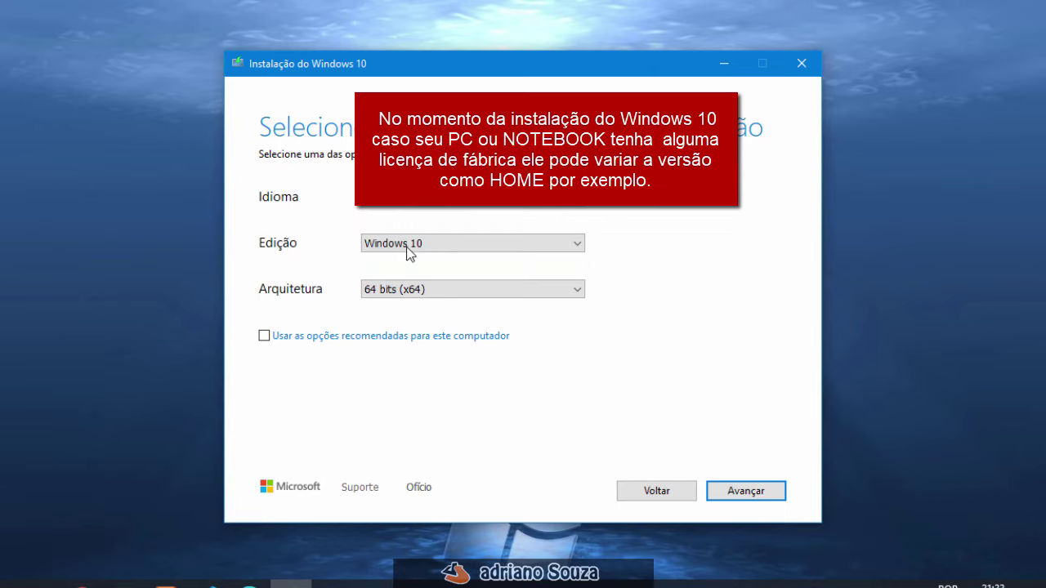
click(727, 494)
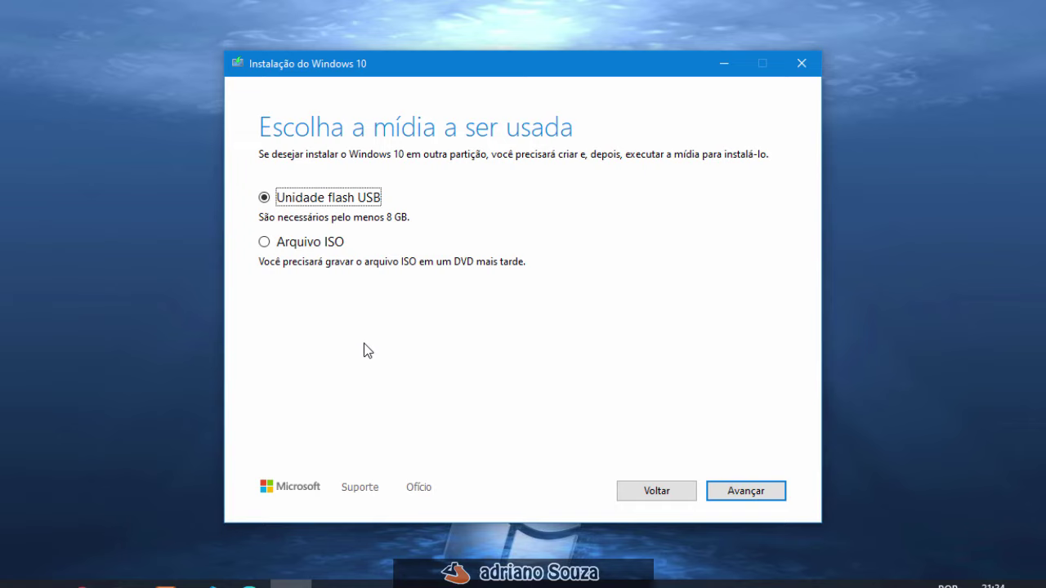
Choose USB flash drive as the media, check drive G: in File Explorer, and start creating the media on G:
click(770, 493)
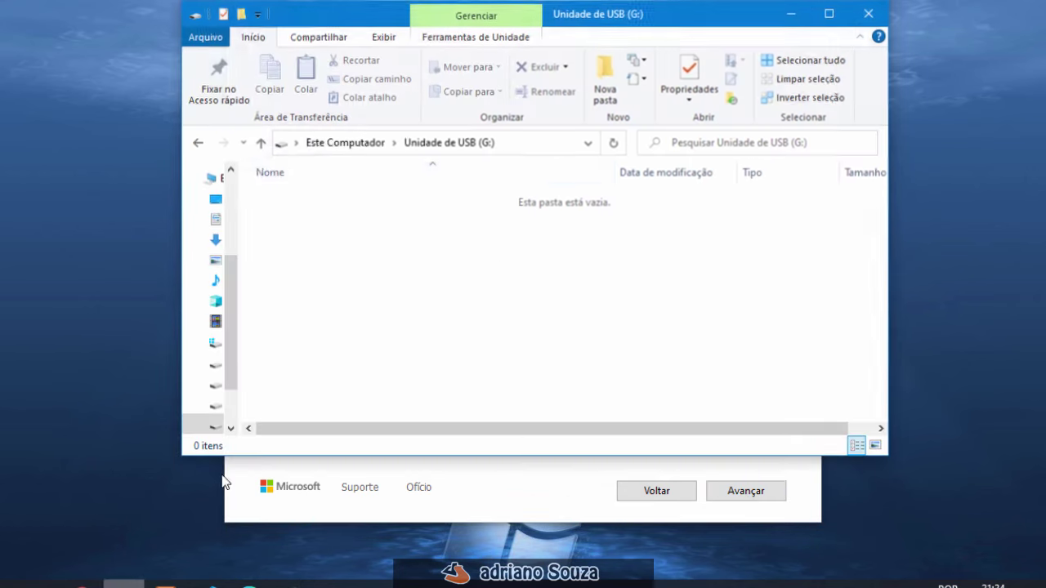
click(488, 151)
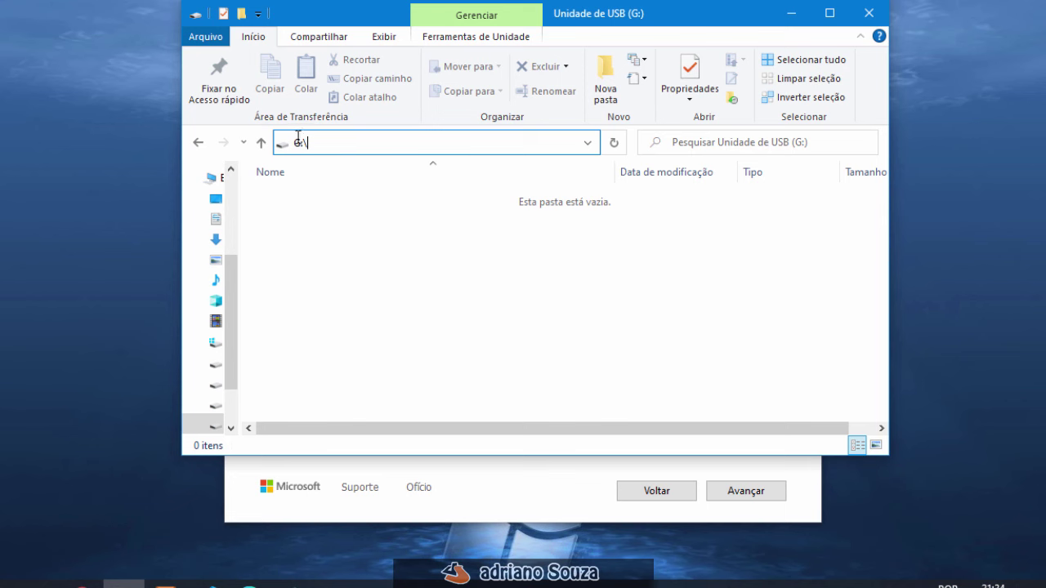
click(197, 143)
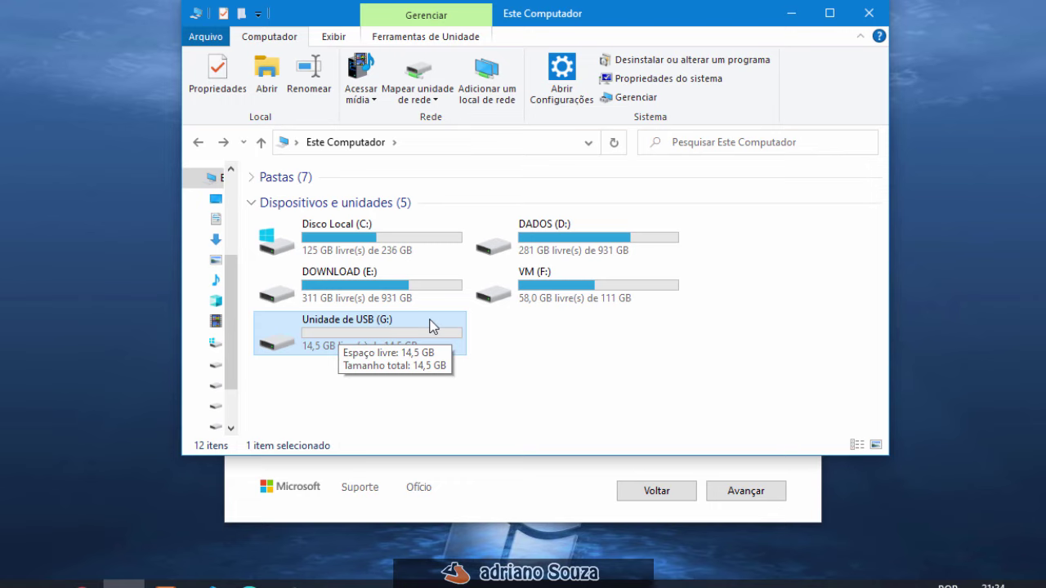
click(390, 406)
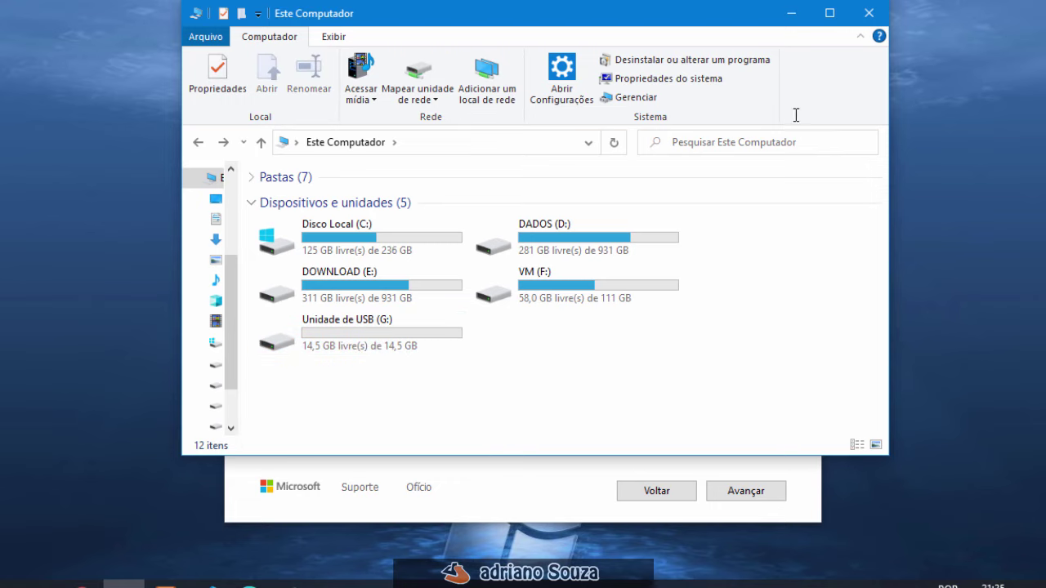
click(790, 16)
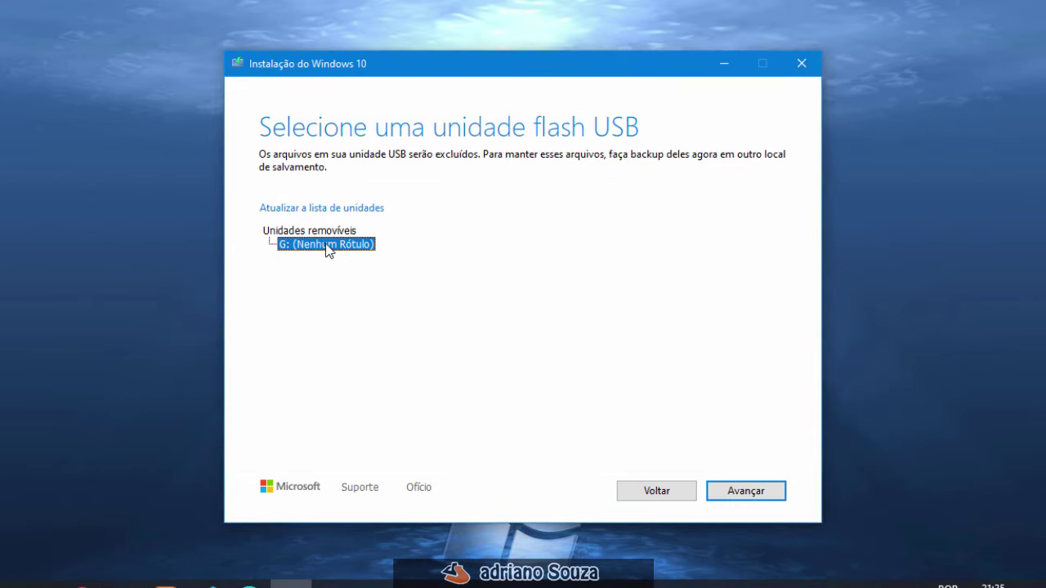
click(725, 495)
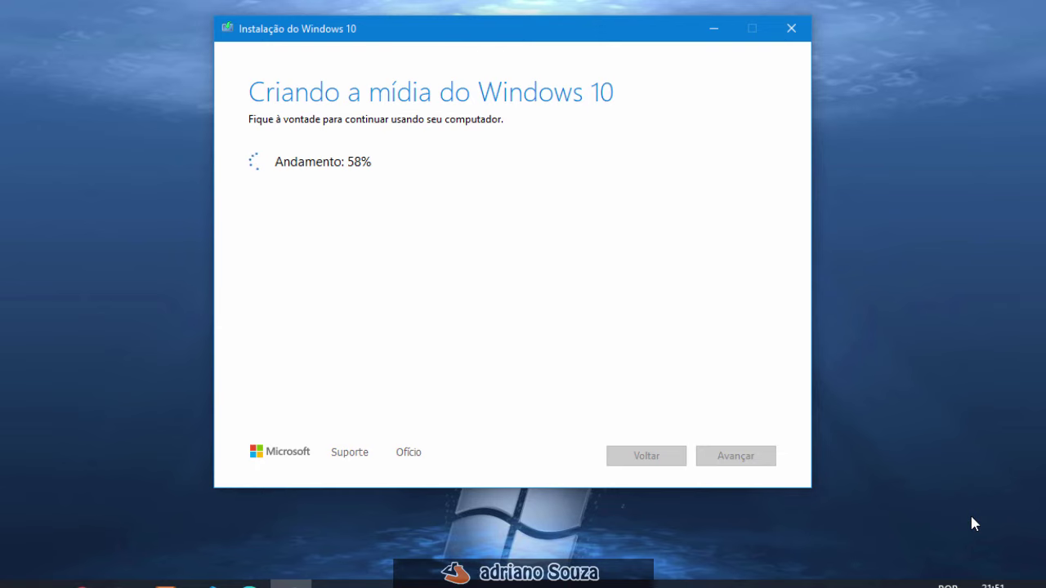
Check the files copied so far to the ESD-USB (G:) drive in File Explorer while the media is being created
click(124, 579)
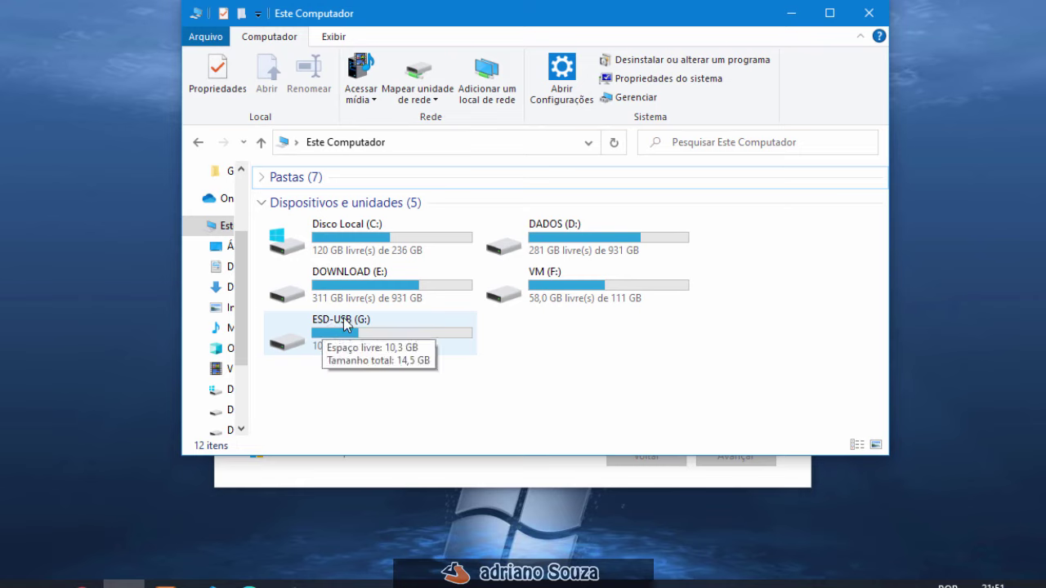
double_click(343, 317)
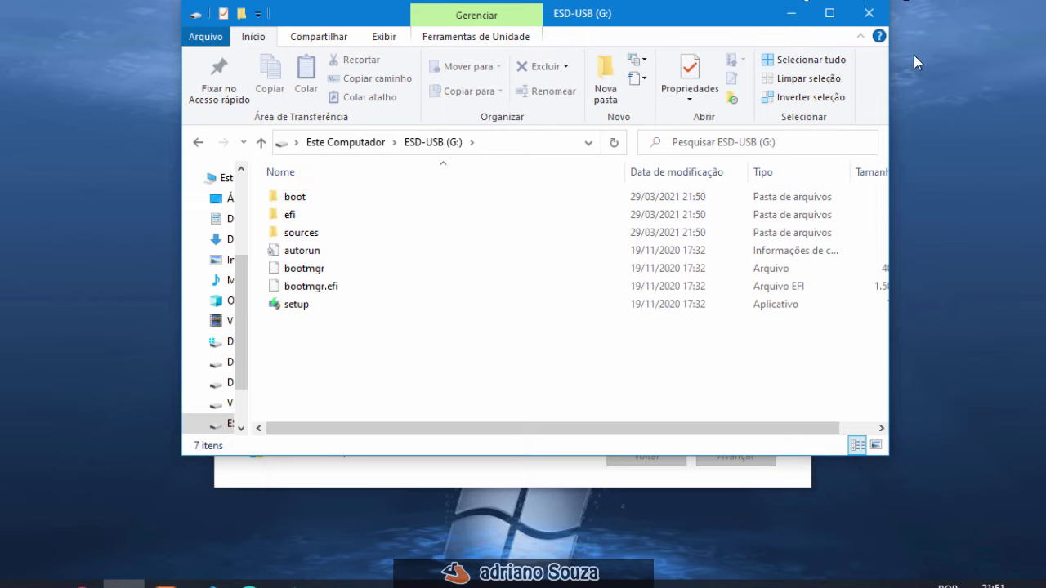
click(793, 13)
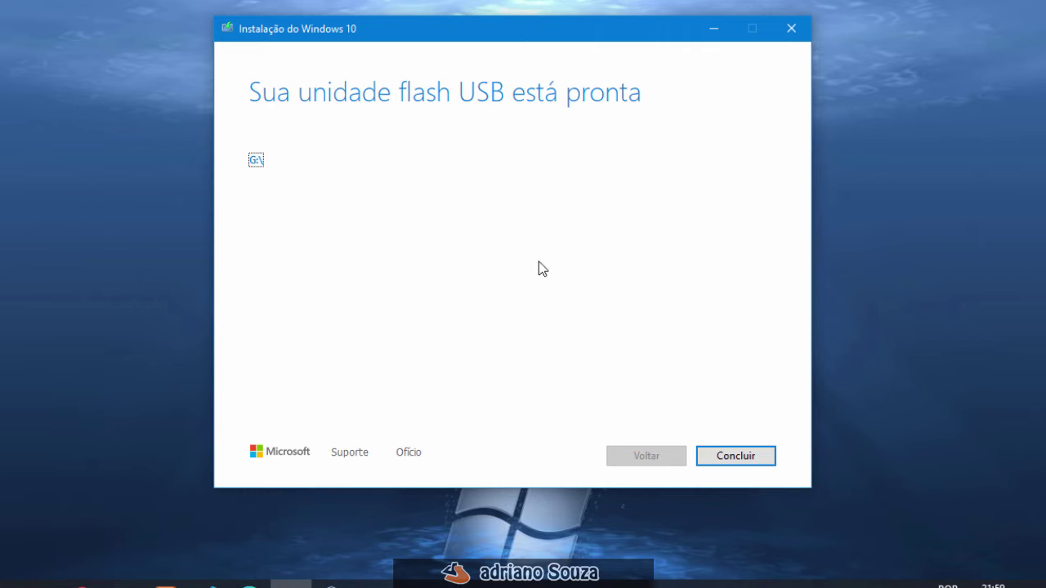
Inspect the finished installation files on the ESD-USB (G:) drive in File Explorer and return to the setup window
click(123, 581)
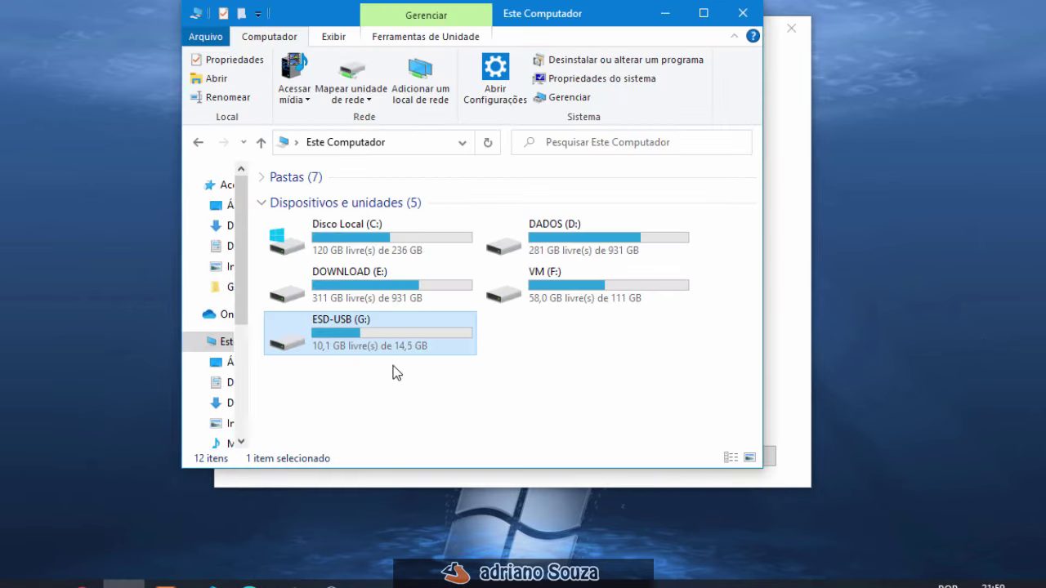
double_click(334, 341)
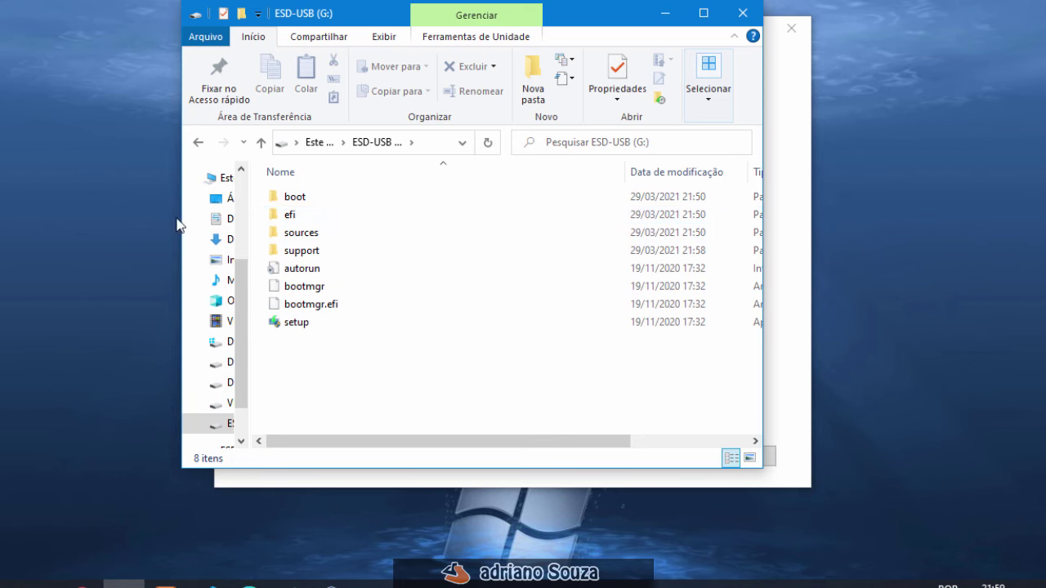
click(198, 142)
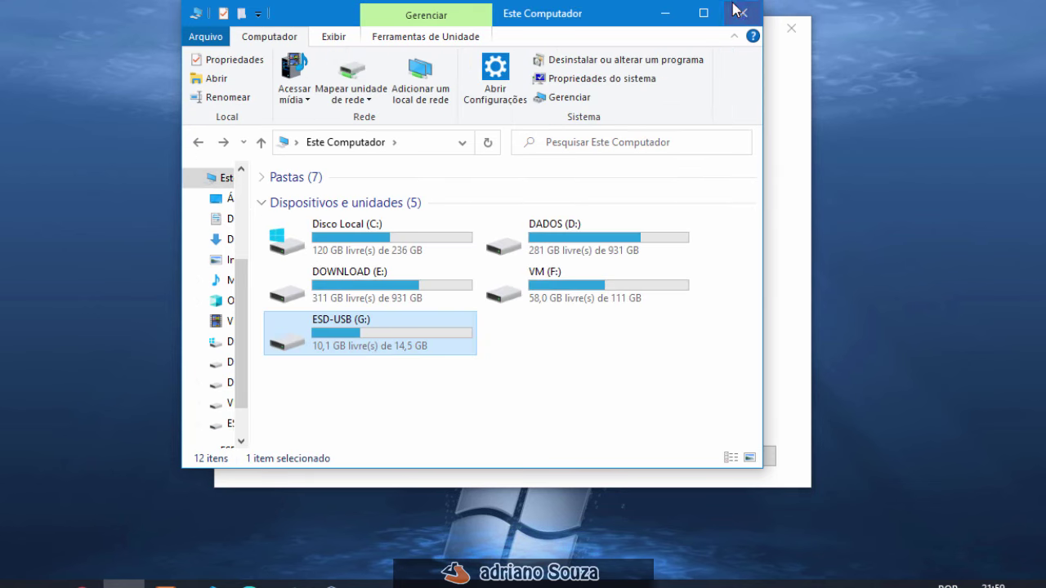
click(662, 14)
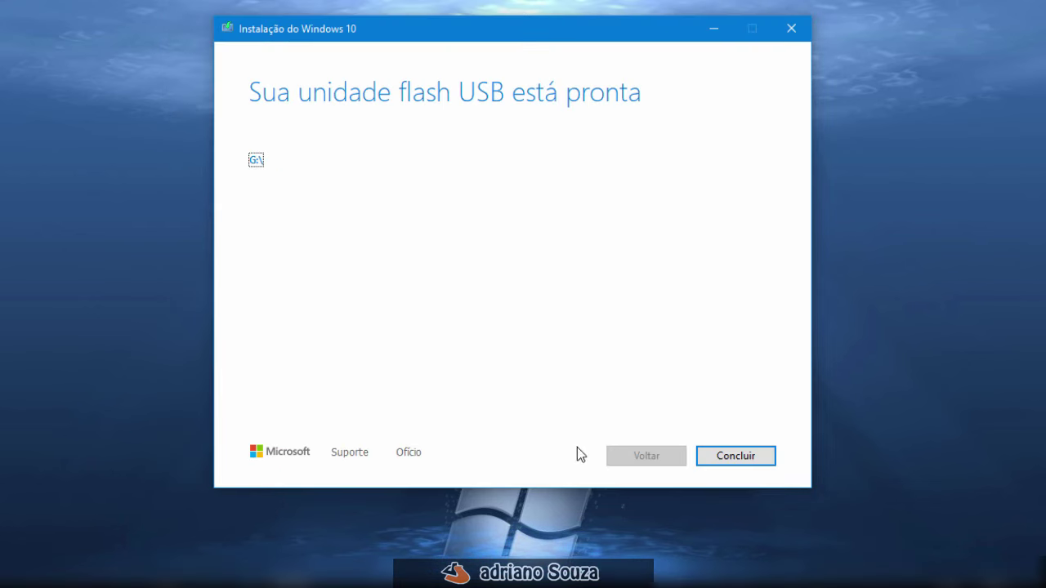
Finish the USB creation wizard and start the Windows installation with language Português and keyboard Português (Brasil ABNT)
click(732, 459)
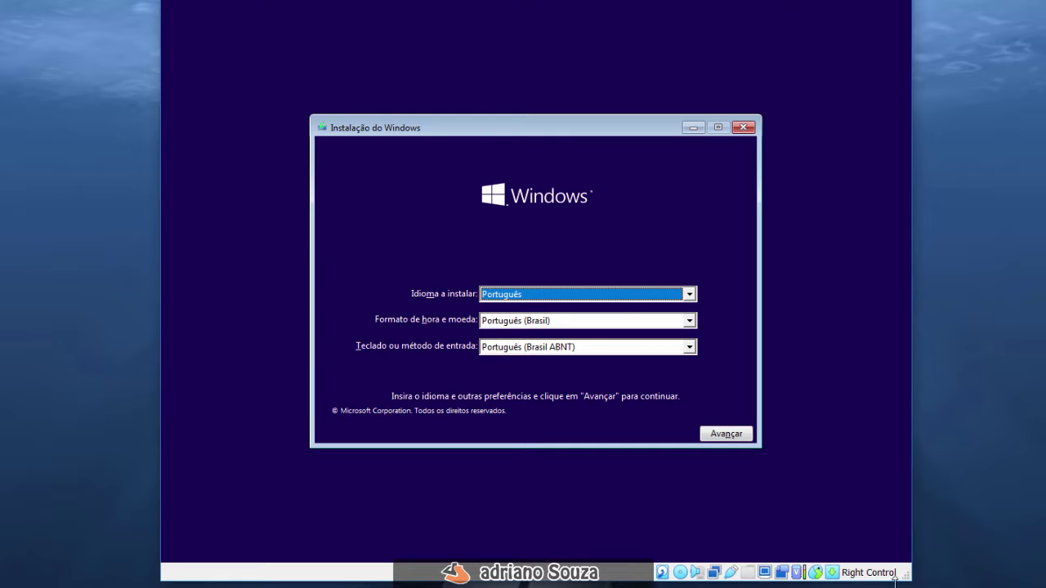
click(727, 434)
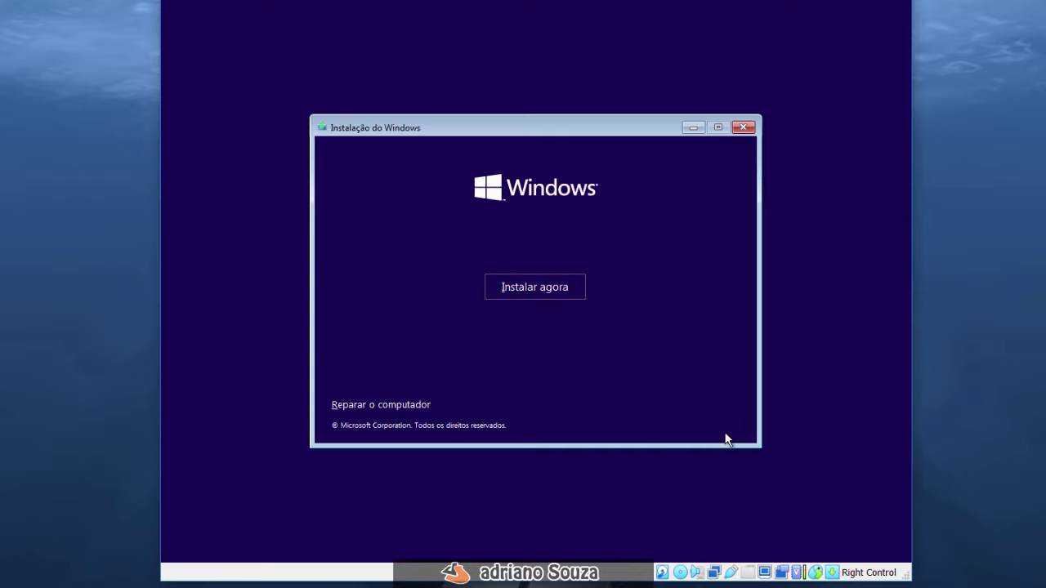
click(546, 290)
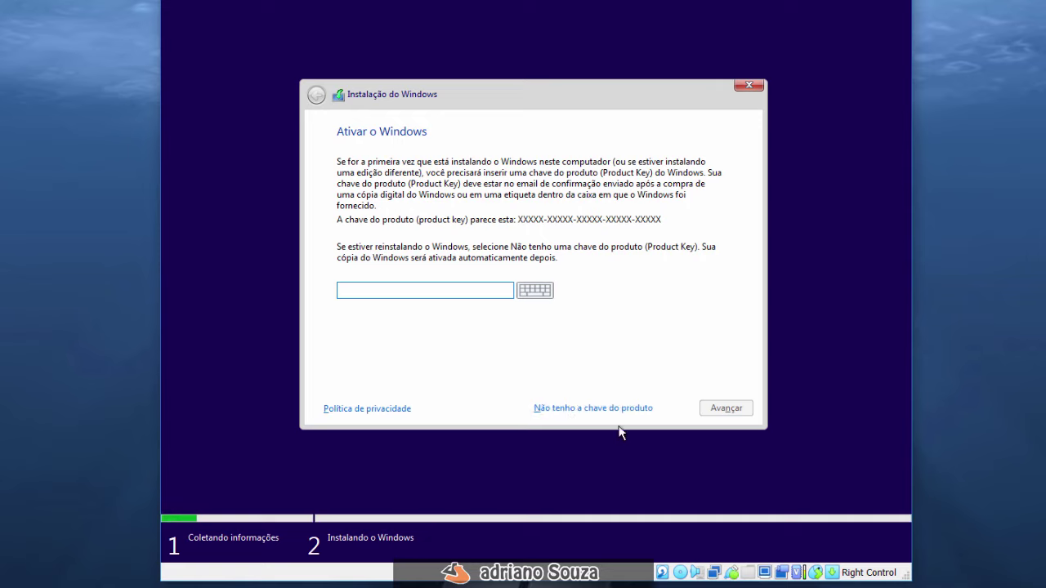
Continue without a product key and choose Windows 10 Pro x64 as the operating system to install
click(567, 408)
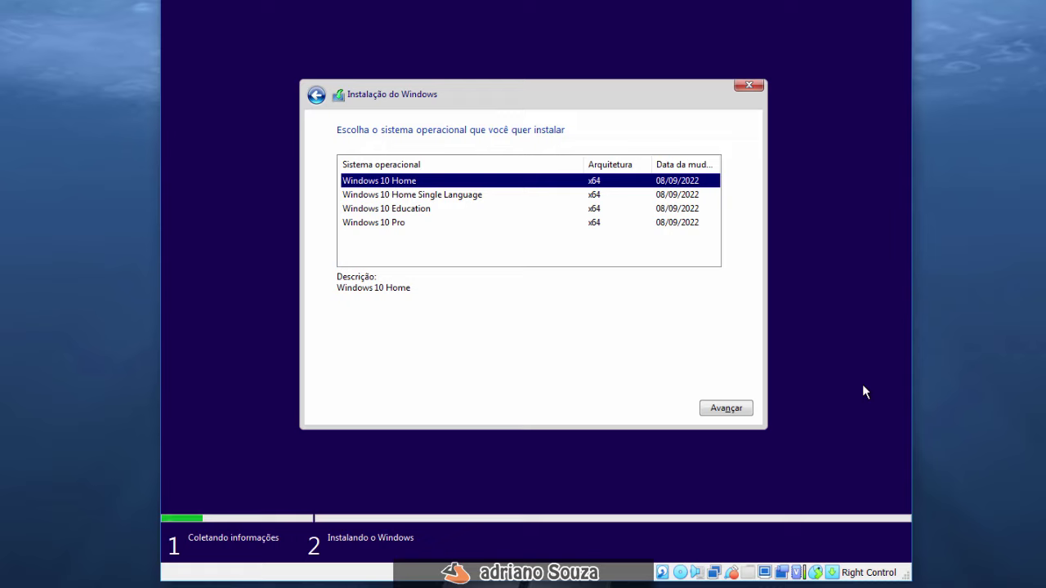
click(376, 224)
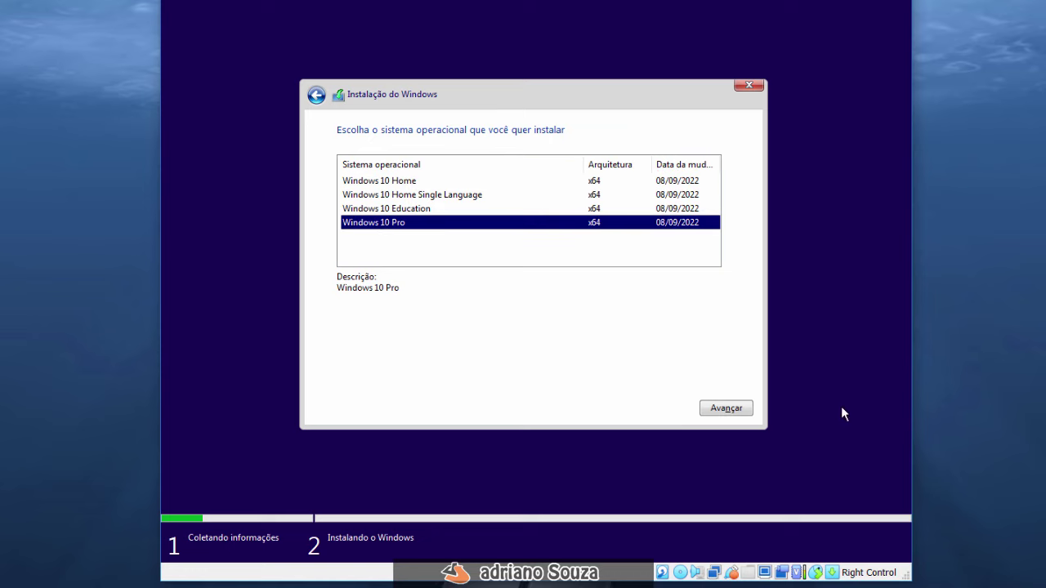
click(720, 408)
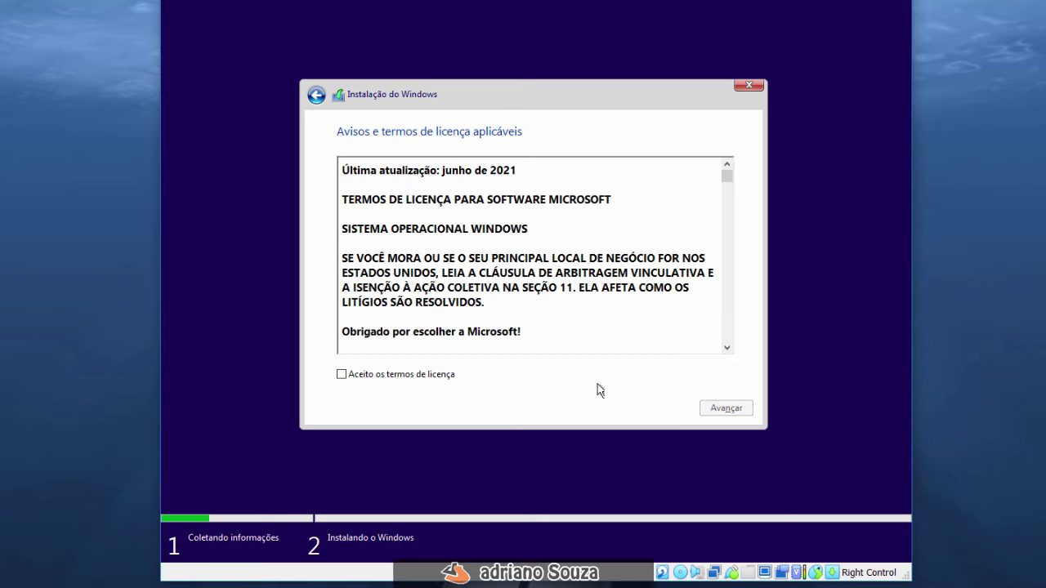
Accept the license terms and run a custom installation on the unallocated space of drive 0
click(431, 374)
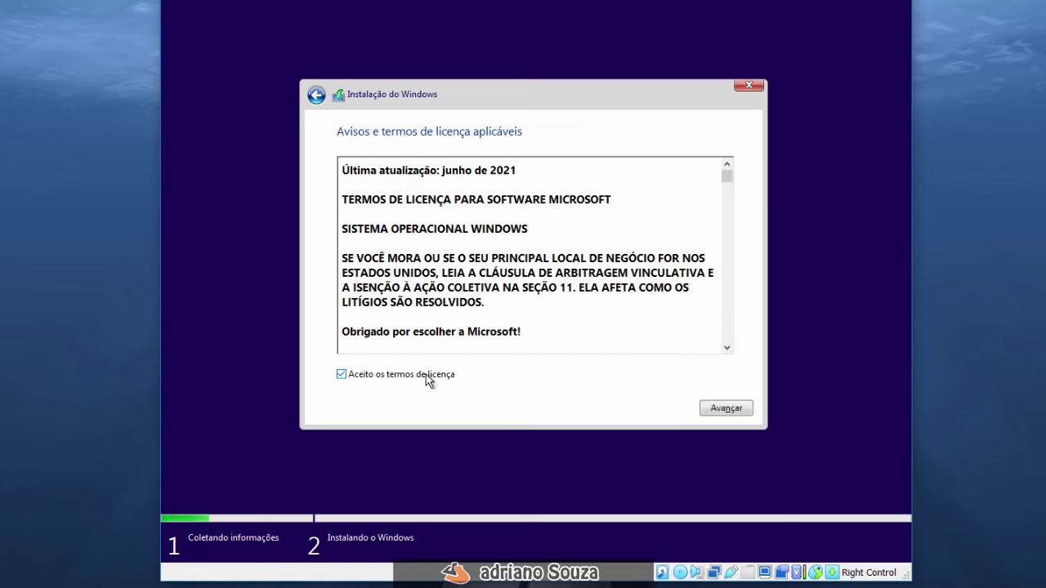
click(730, 415)
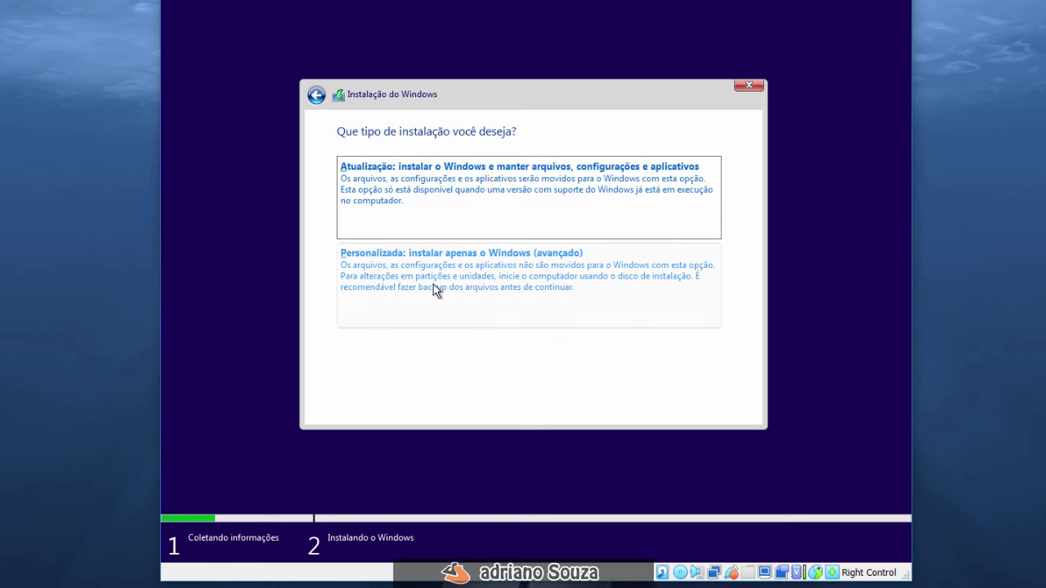
click(487, 287)
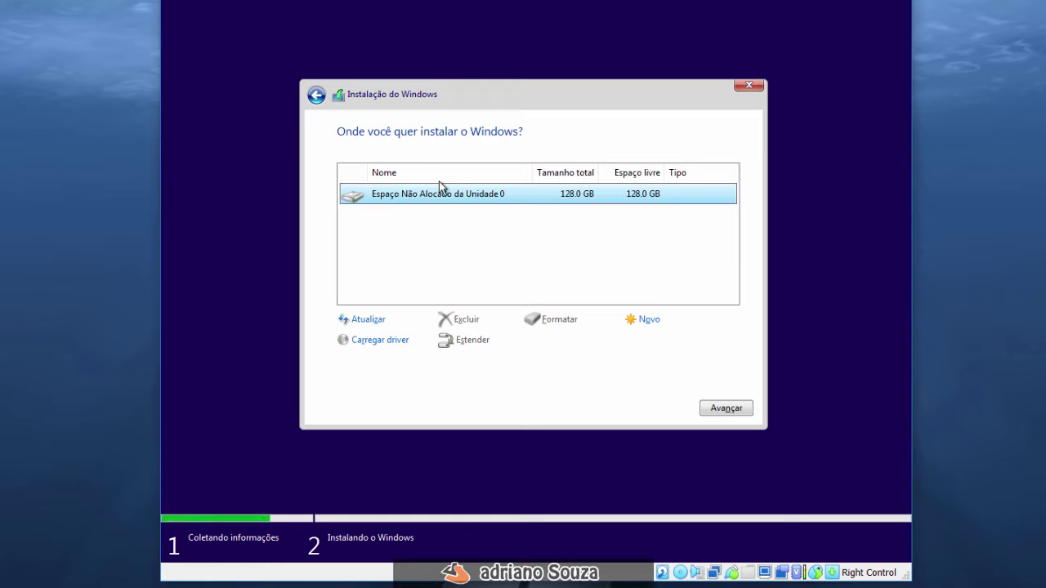
click(724, 412)
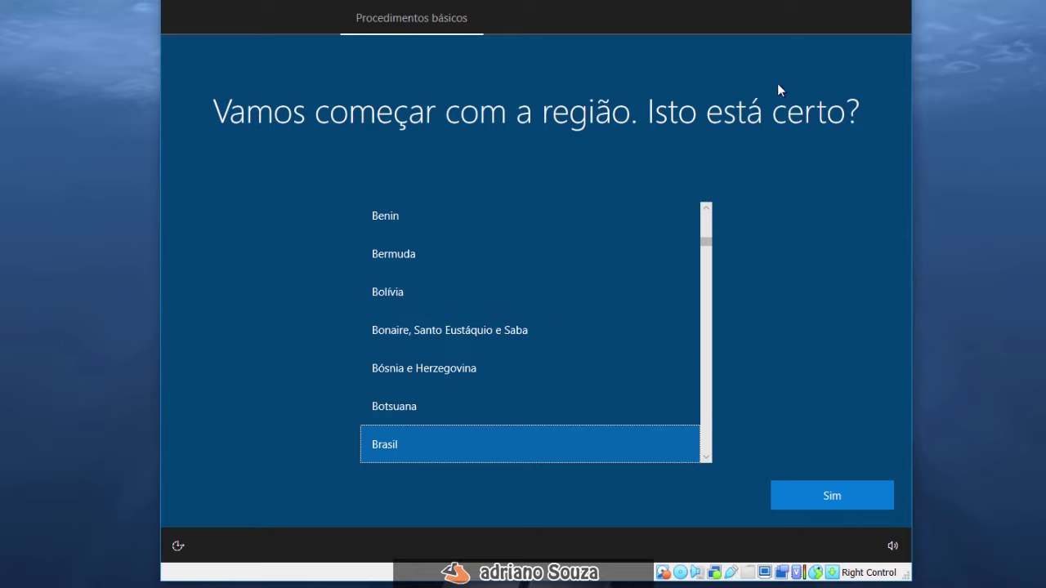
Set the region to Brasil and the keyboard layout to Português (Brasil ABNT2), without adding a second layout
click(834, 497)
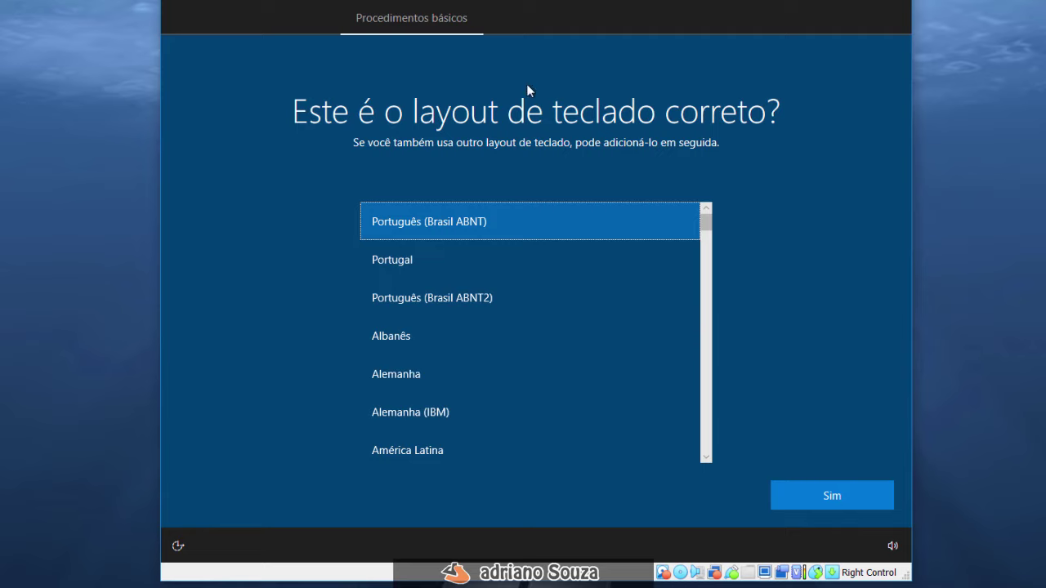
click(440, 294)
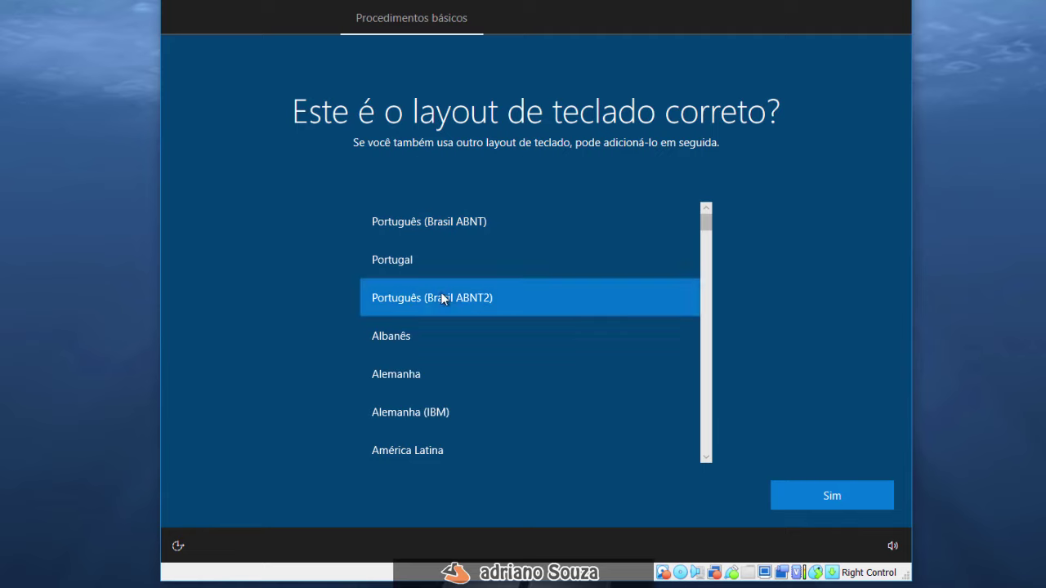
click(830, 491)
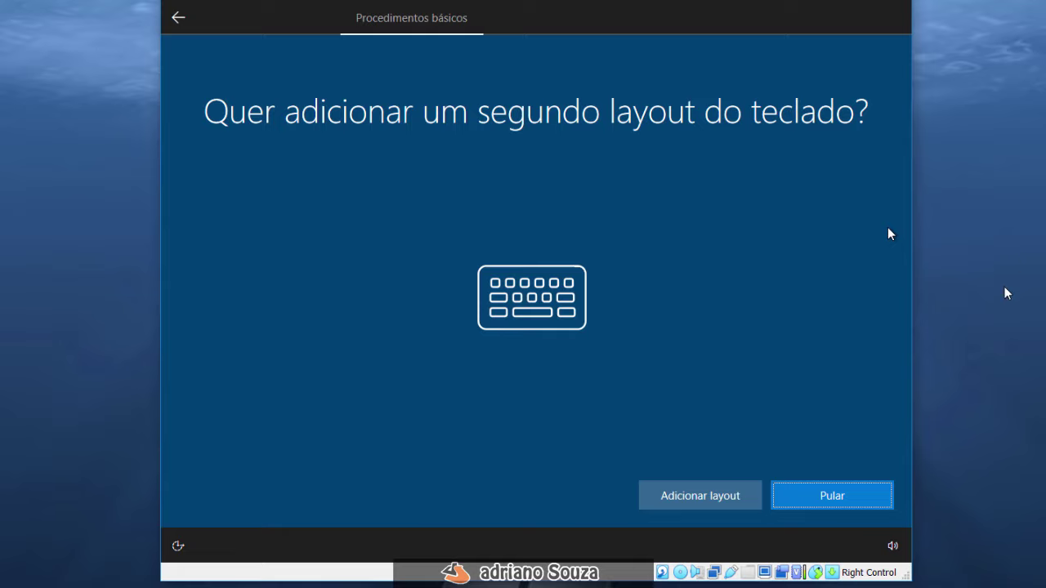
click(830, 499)
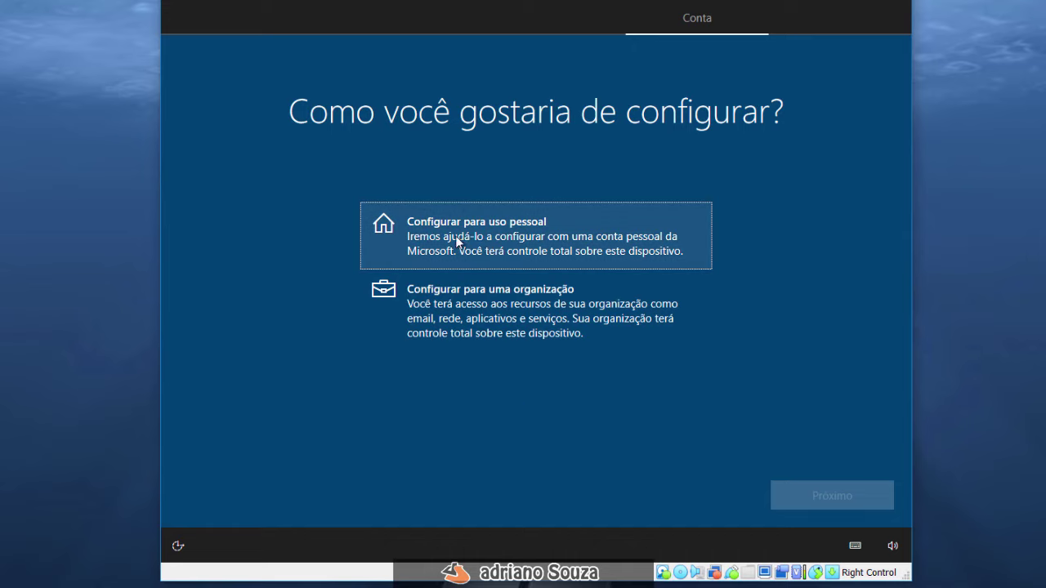
Set up the computer for personal use with an offline account and the limited experience
click(508, 243)
click(817, 497)
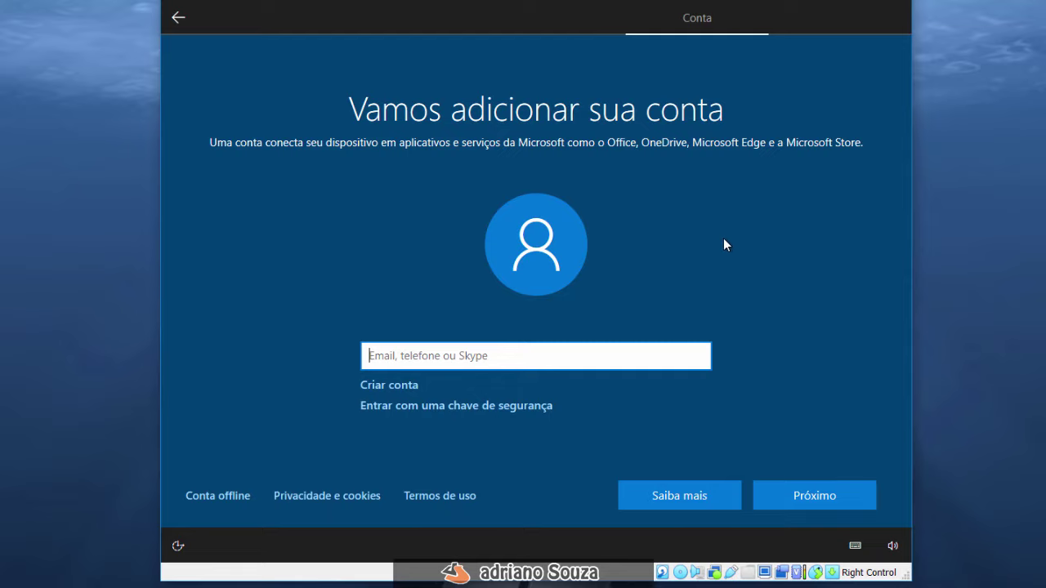
click(223, 492)
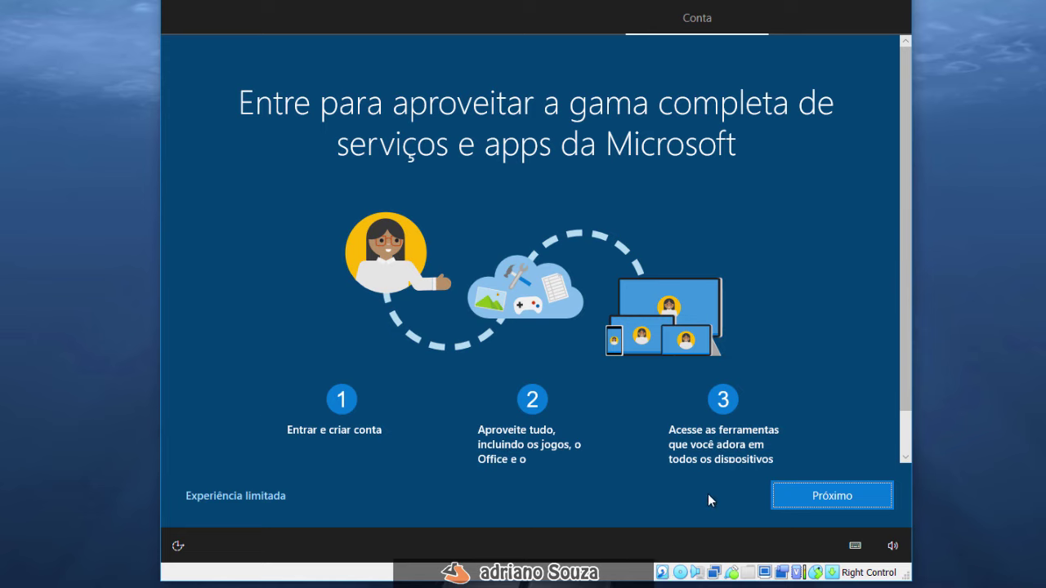
click(836, 495)
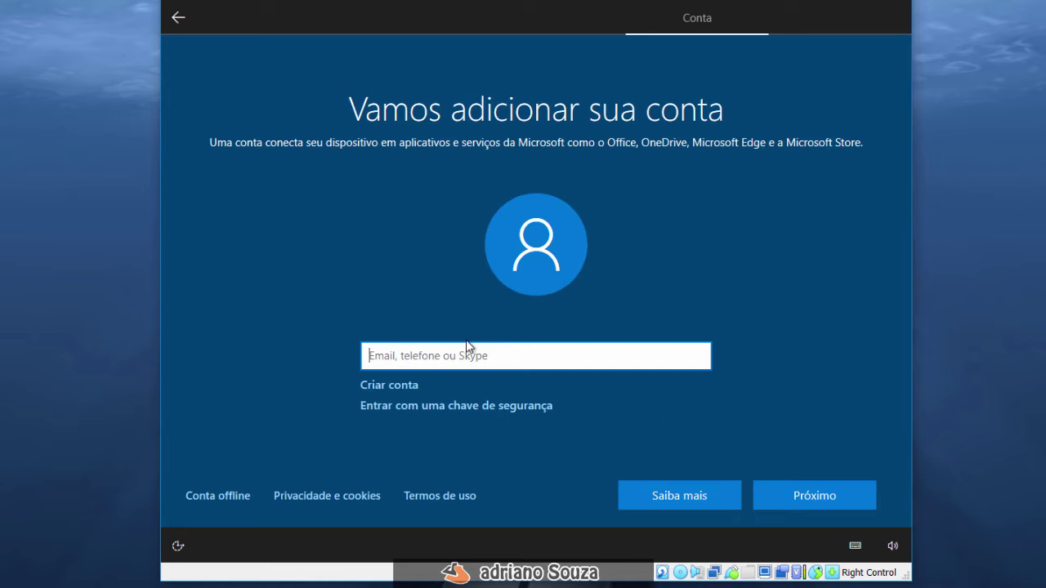
click(227, 498)
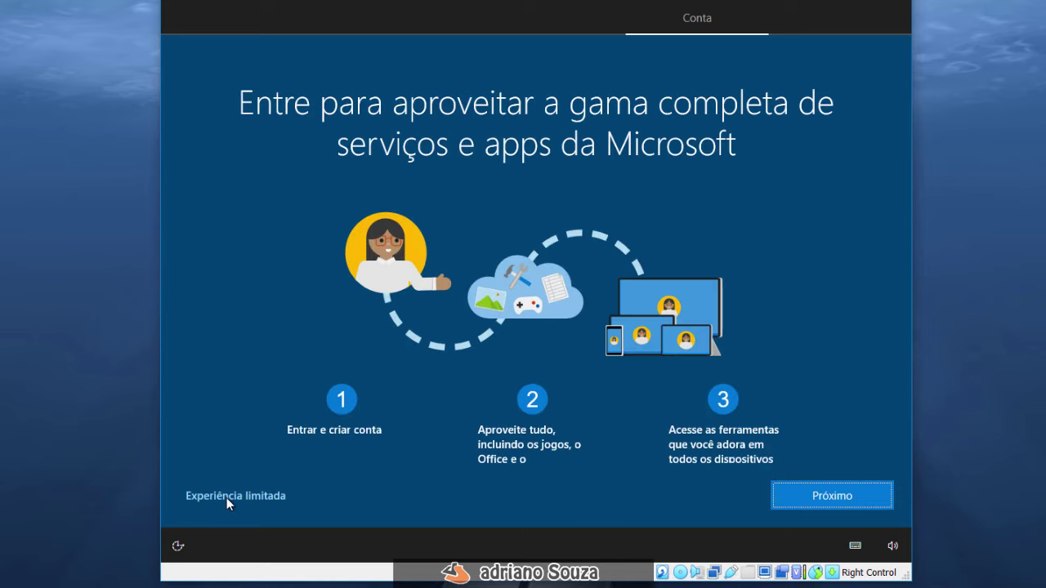
click(237, 496)
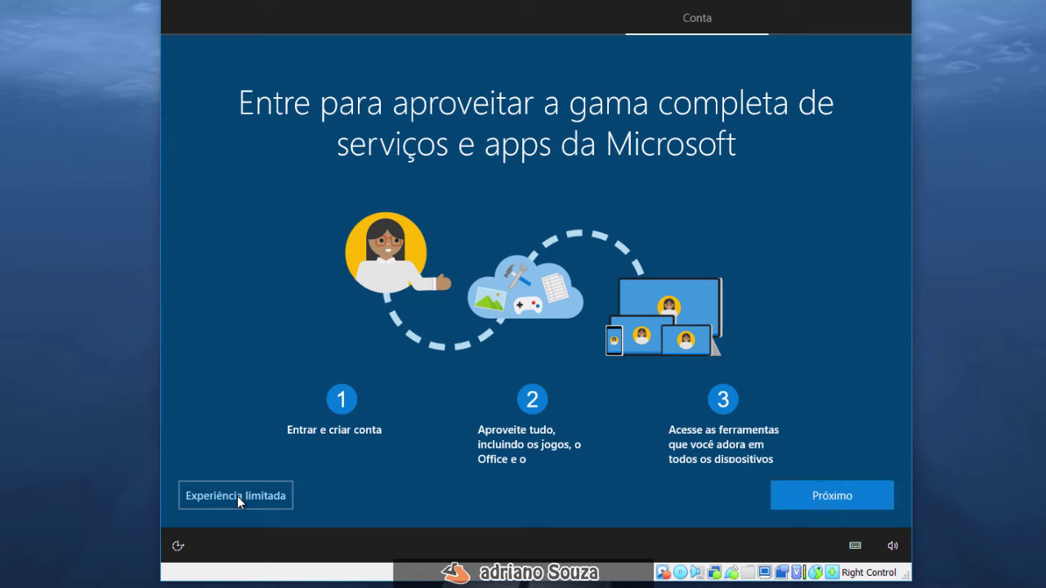
Enter the user's first name for the local account and leave its password blank
click(459, 360)
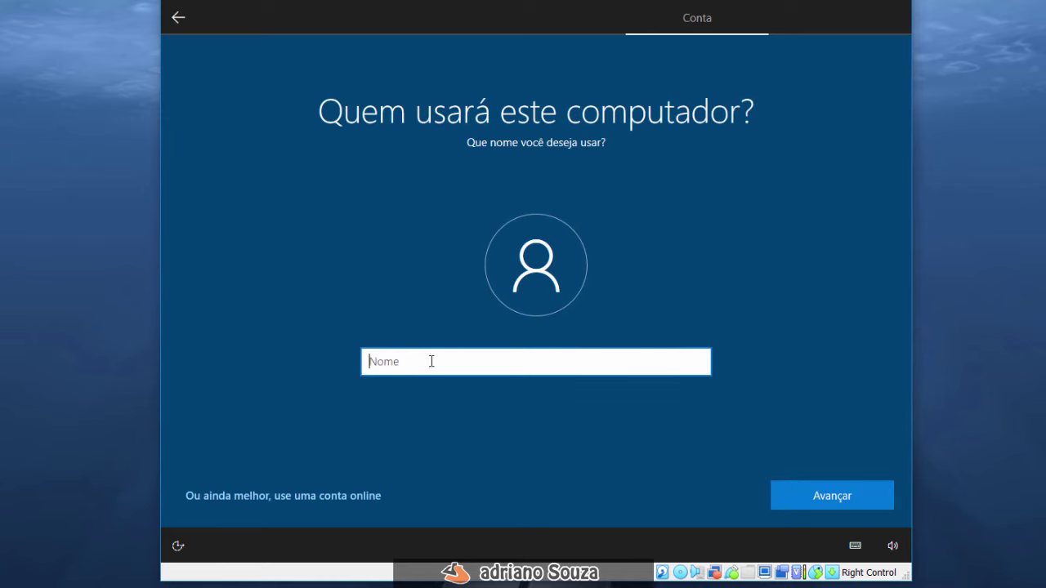
text(Adriano)
click(831, 494)
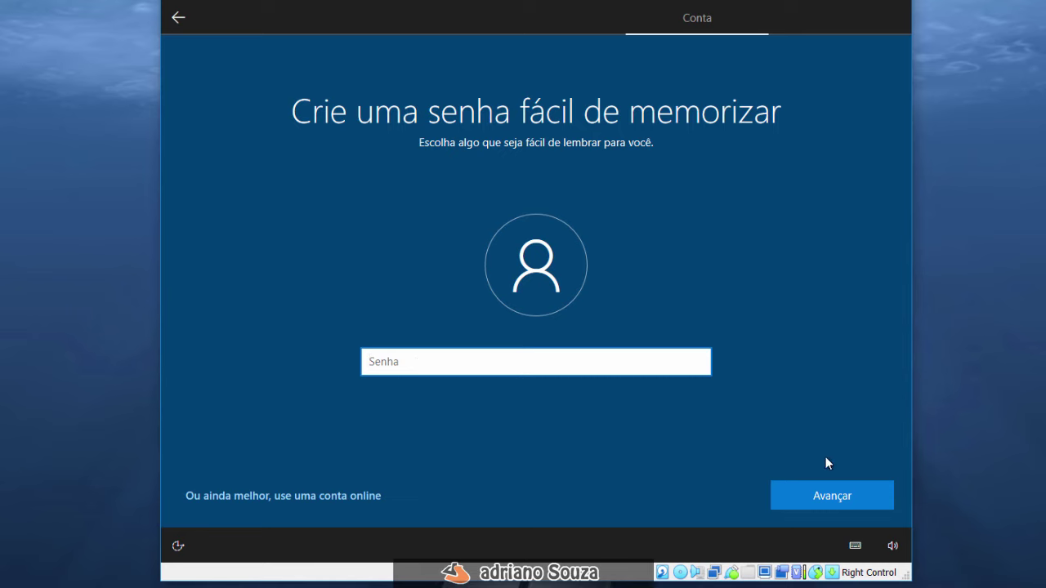
click(802, 493)
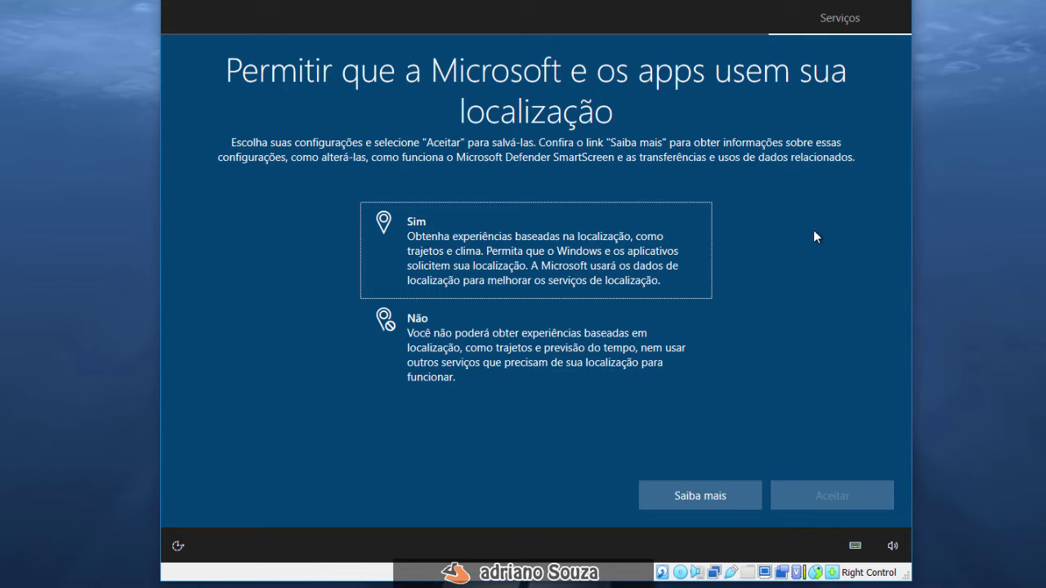
Answer Não to location access for Microsoft and apps and to Localizar meu dispositivo
click(394, 376)
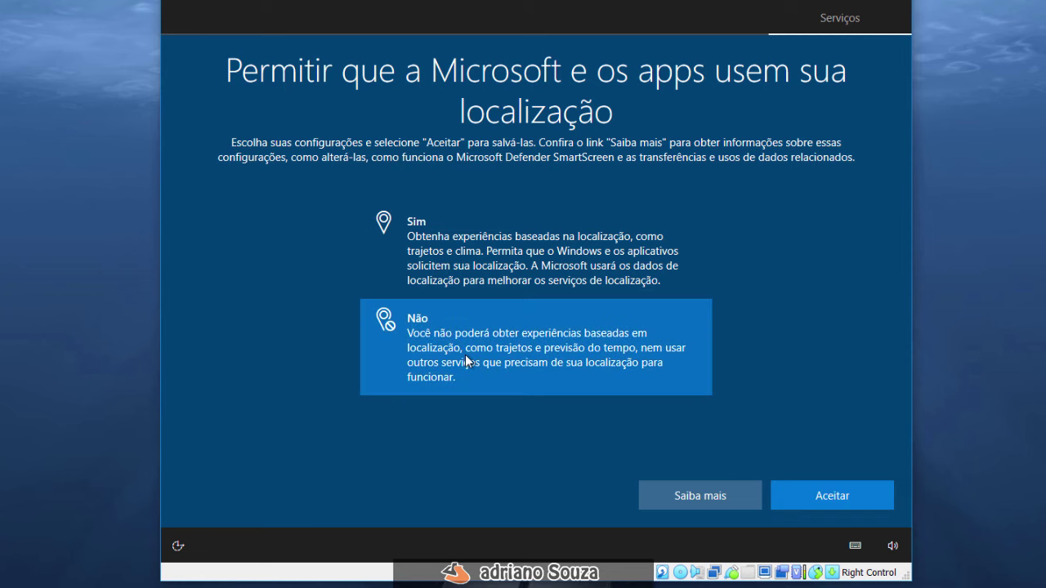
click(807, 494)
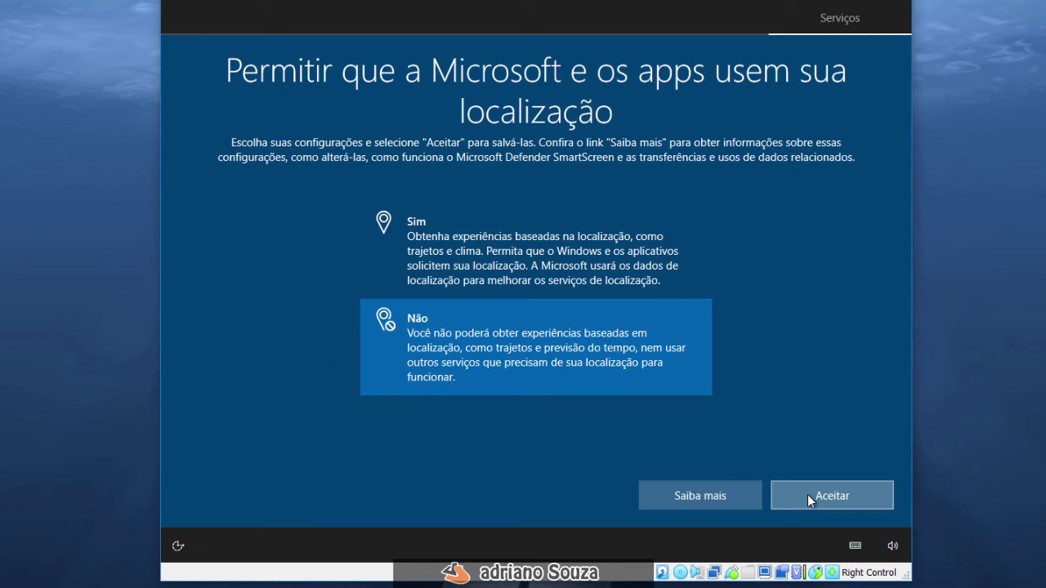
click(453, 335)
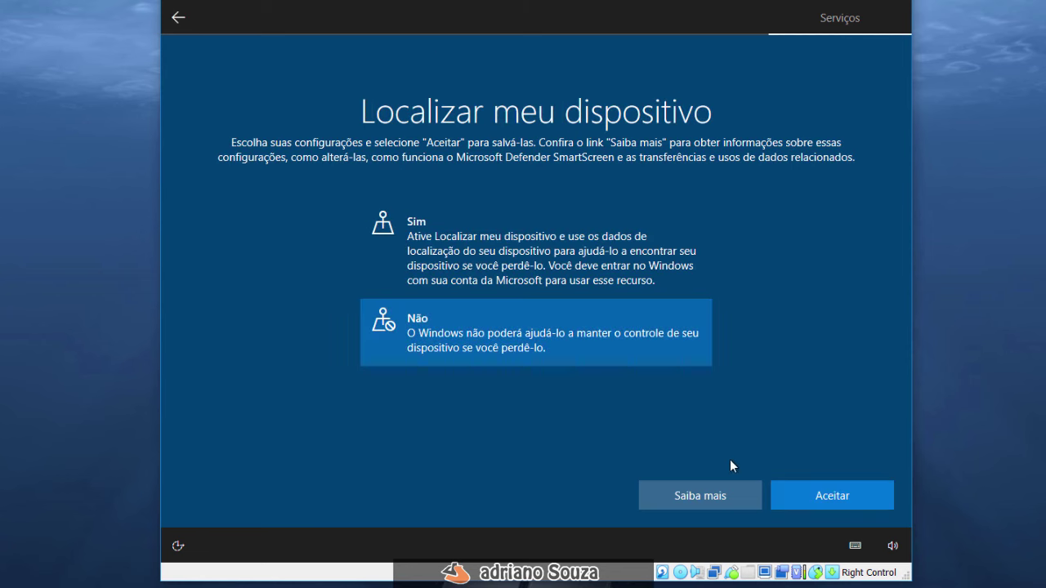
click(821, 493)
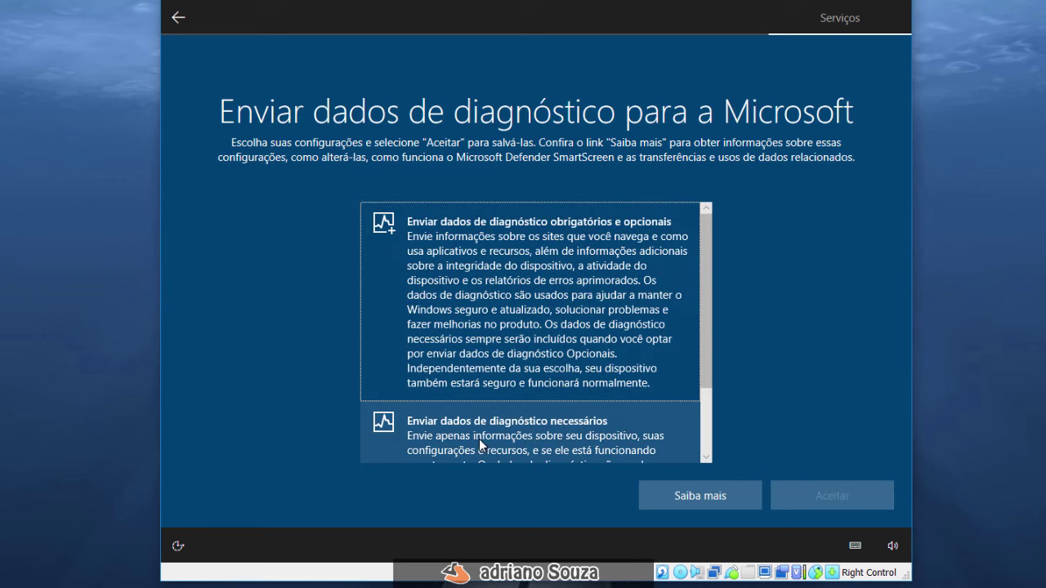
Choose to send only the required diagnostic data and complete the remaining privacy choices
click(490, 449)
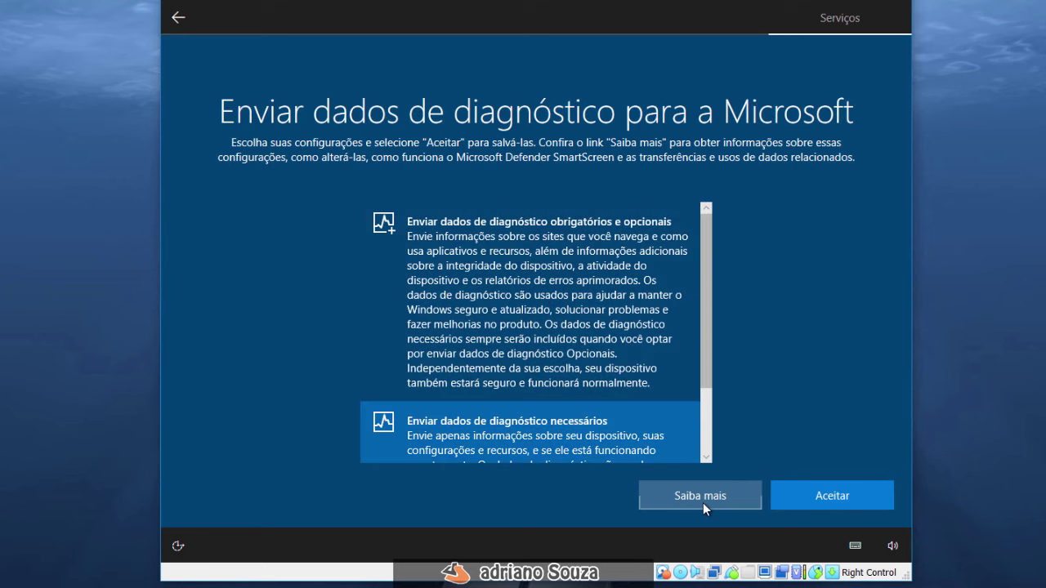
click(813, 496)
click(476, 360)
click(829, 496)
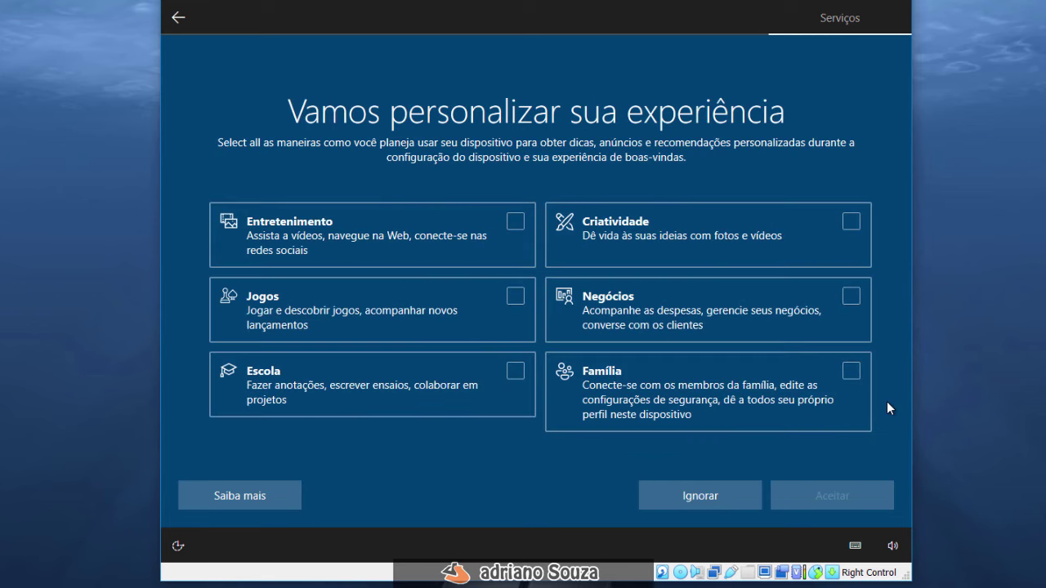
Skip the experience personalization and decline Cortana for now to finish the Windows setup
click(677, 499)
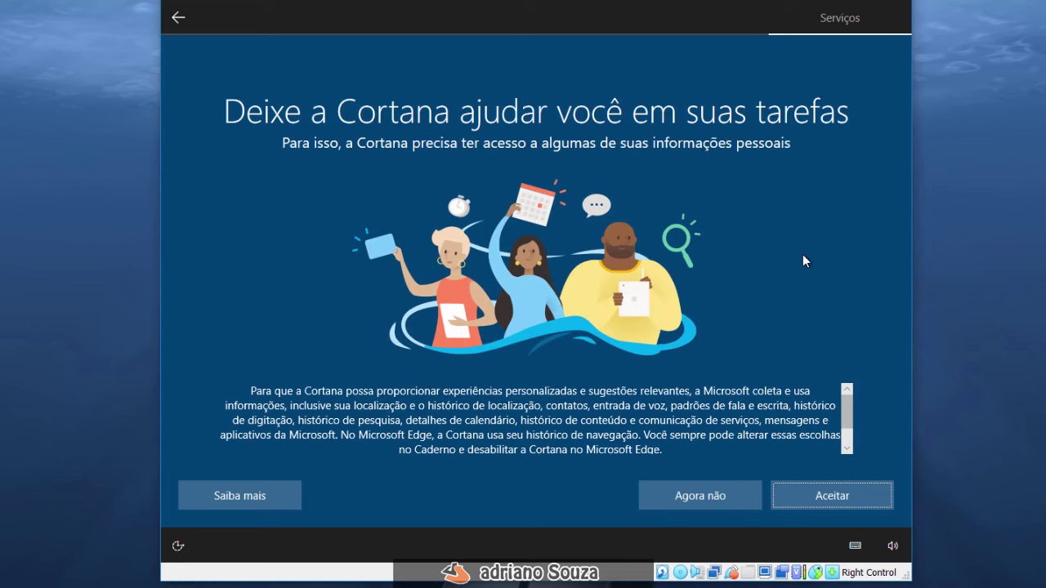
click(703, 500)
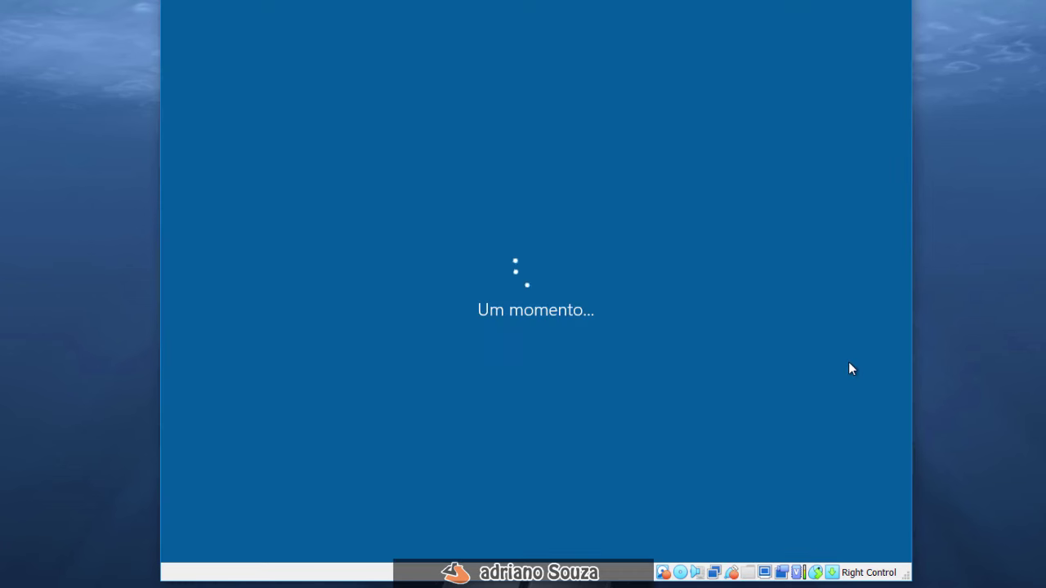